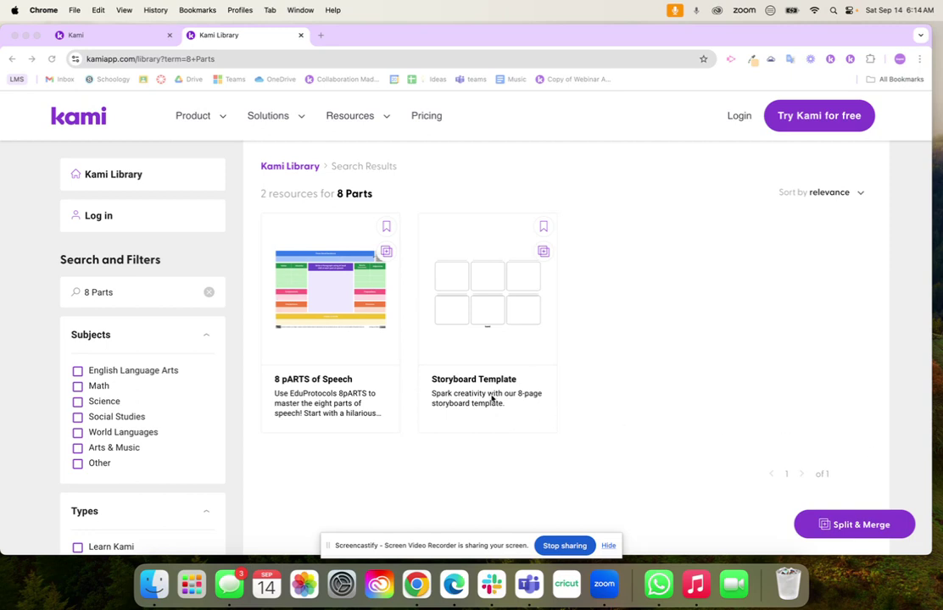
# Step: Add the 8 pARTS of Speech resource from the '8 Parts' search to the Split & Merge drawer
pyautogui.click(345, 310)
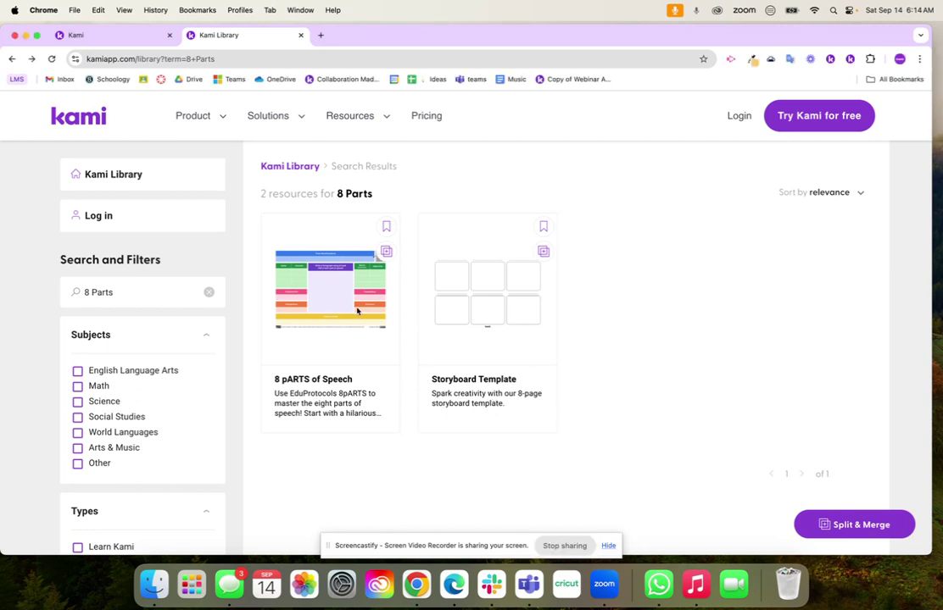
pyautogui.click(388, 250)
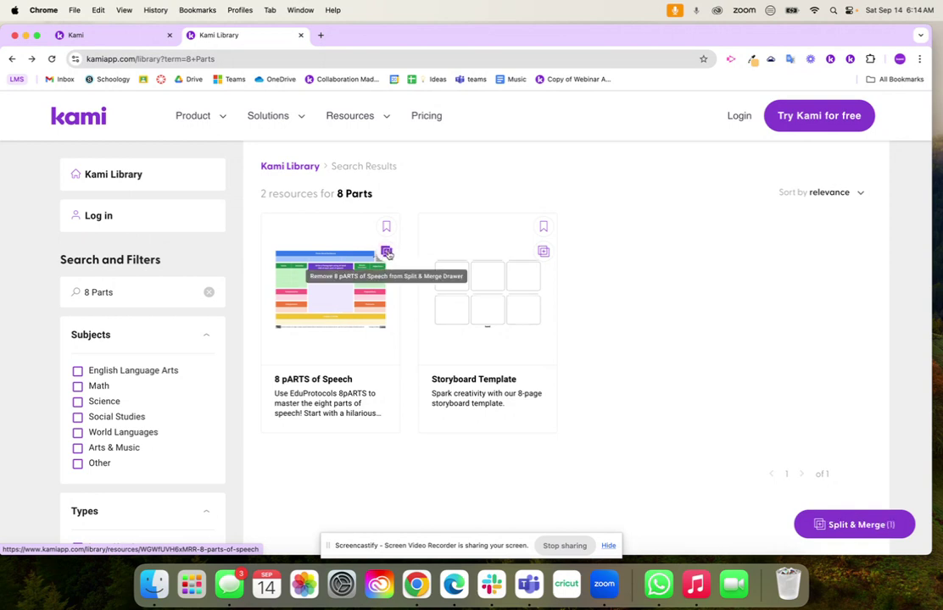
# Step: Load 8 pARTS of Speech into Split & Merge and delete page 2
pyautogui.click(832, 523)
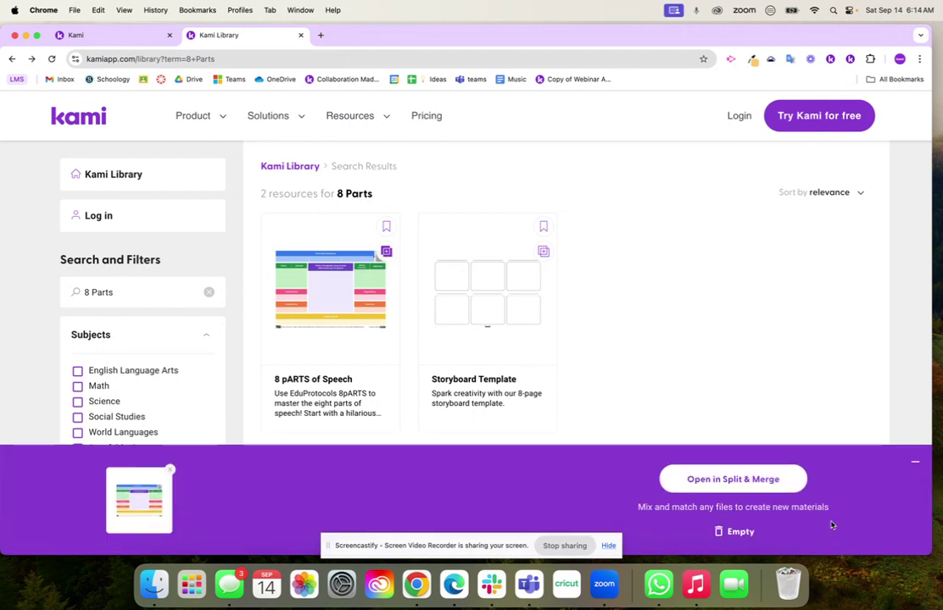
pyautogui.click(746, 479)
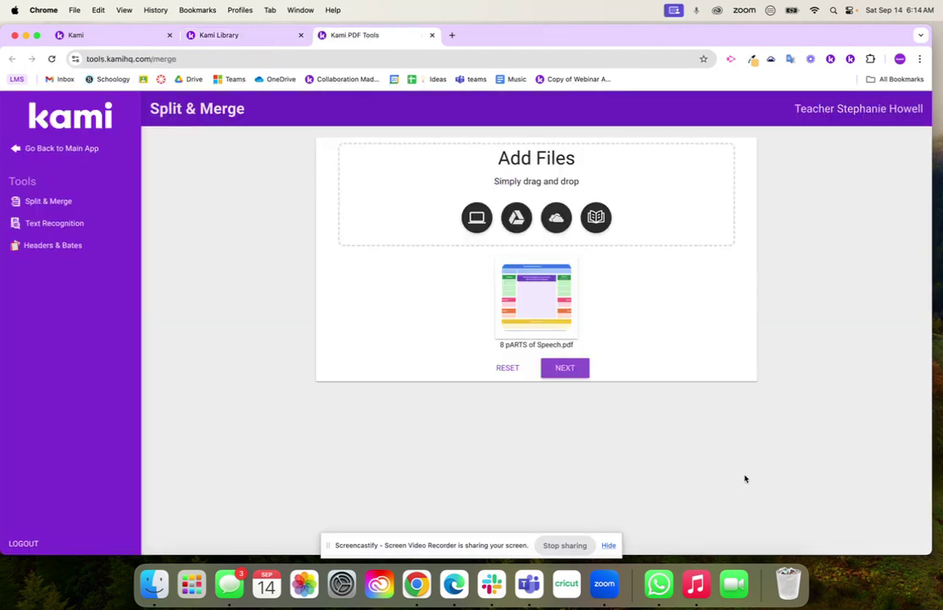
pyautogui.click(574, 373)
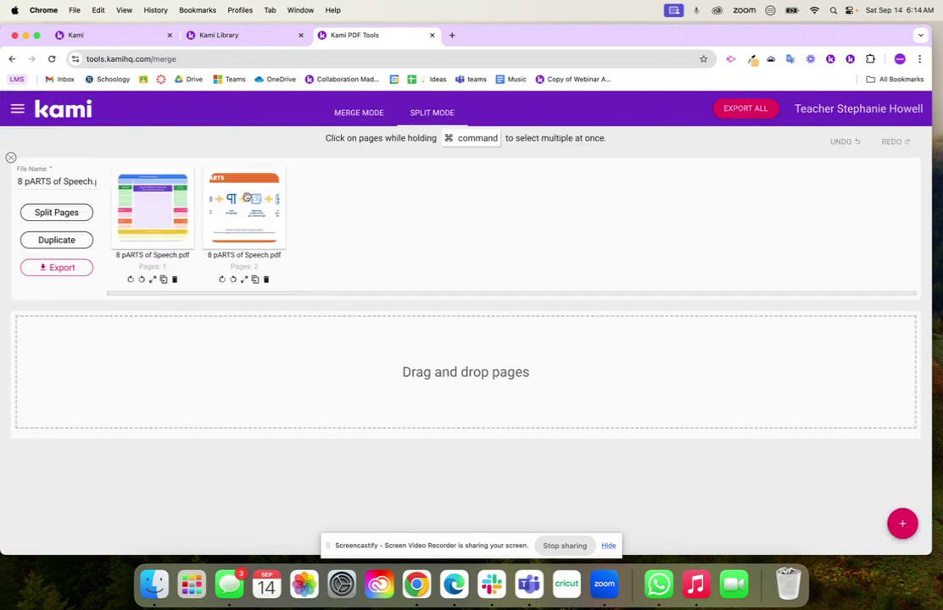
pyautogui.click(266, 280)
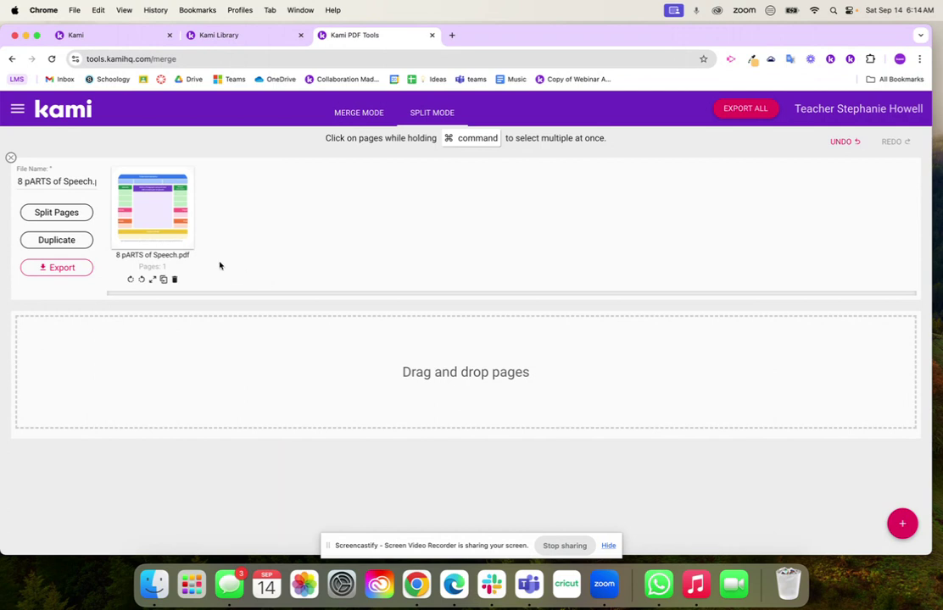
# Step: Export the one-page PDF with the Open In Kami destination and open it in Kami
pyautogui.click(74, 271)
pyautogui.click(406, 258)
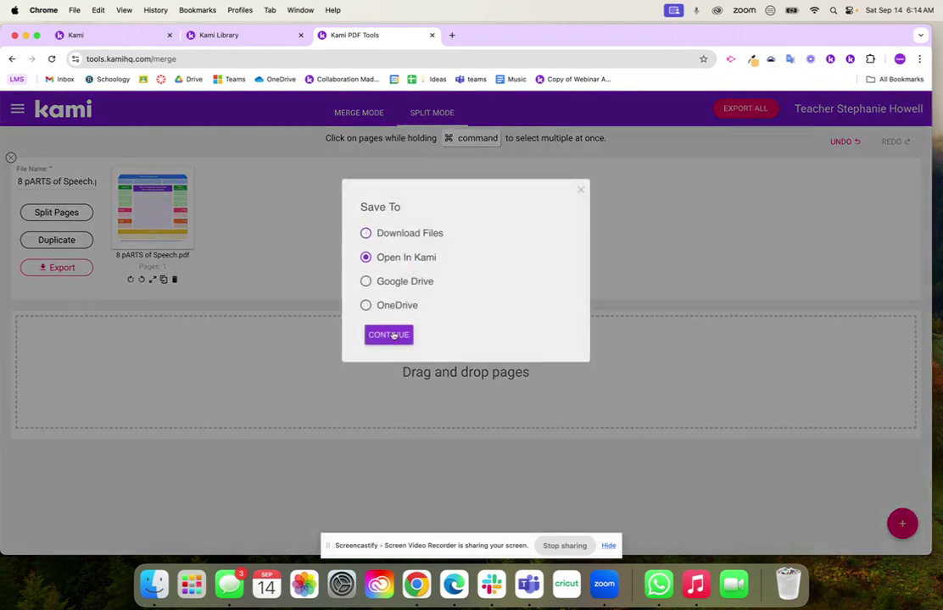
pyautogui.click(389, 334)
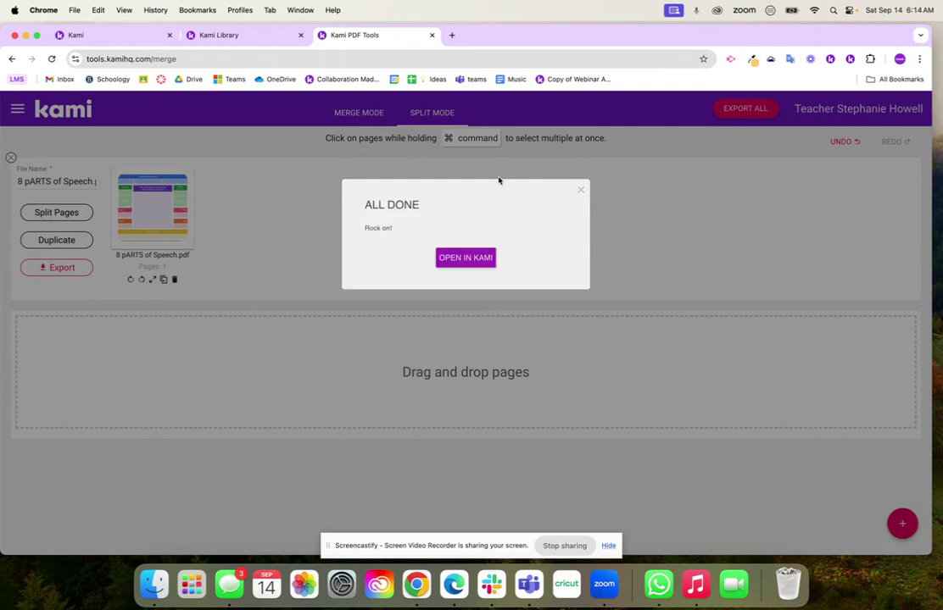
pyautogui.click(481, 257)
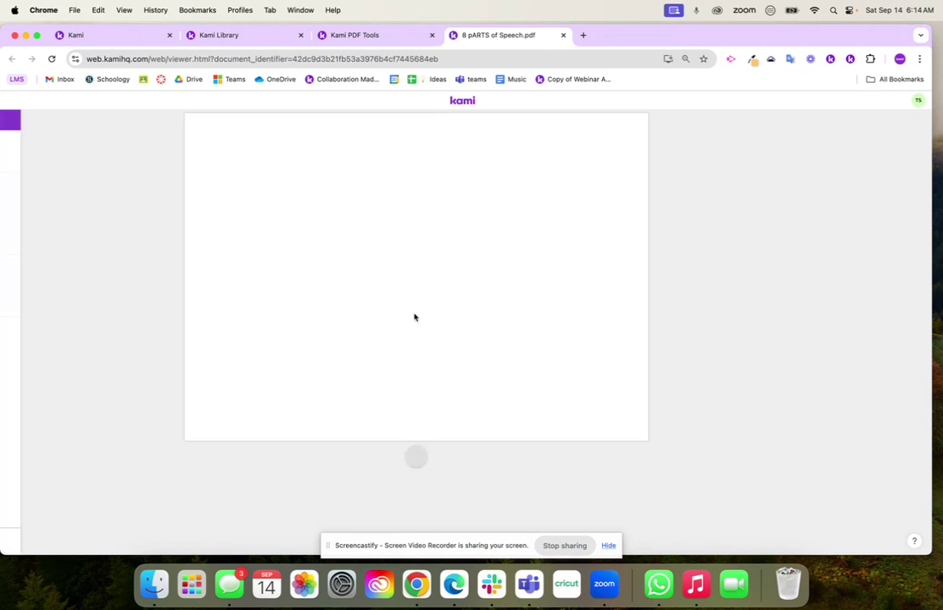
# Step: Browse Add Media to the 8pARTS > 8 PARTS Photos folder
pyautogui.click(48, 353)
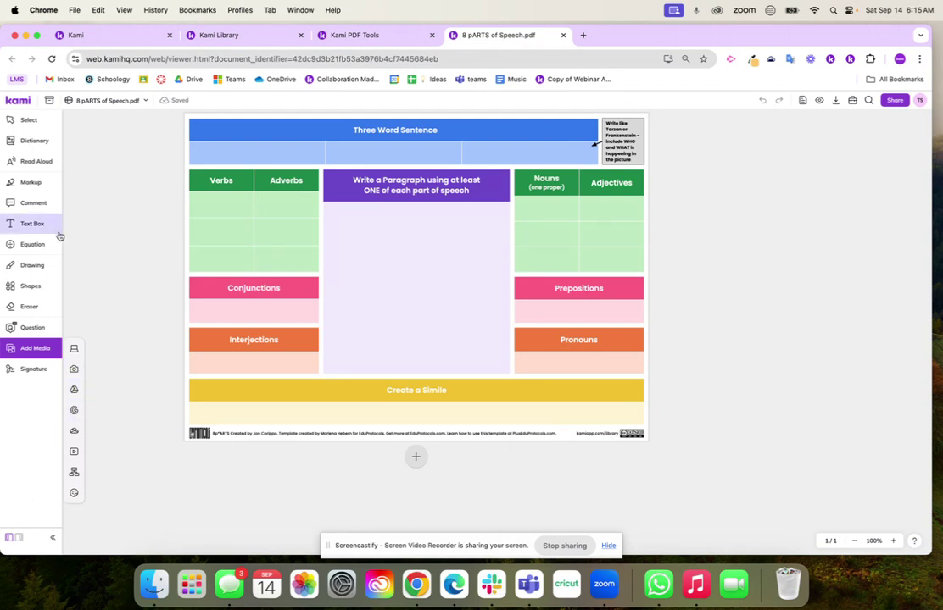
pyautogui.click(49, 100)
pyautogui.scroll(-10, 43, 407)
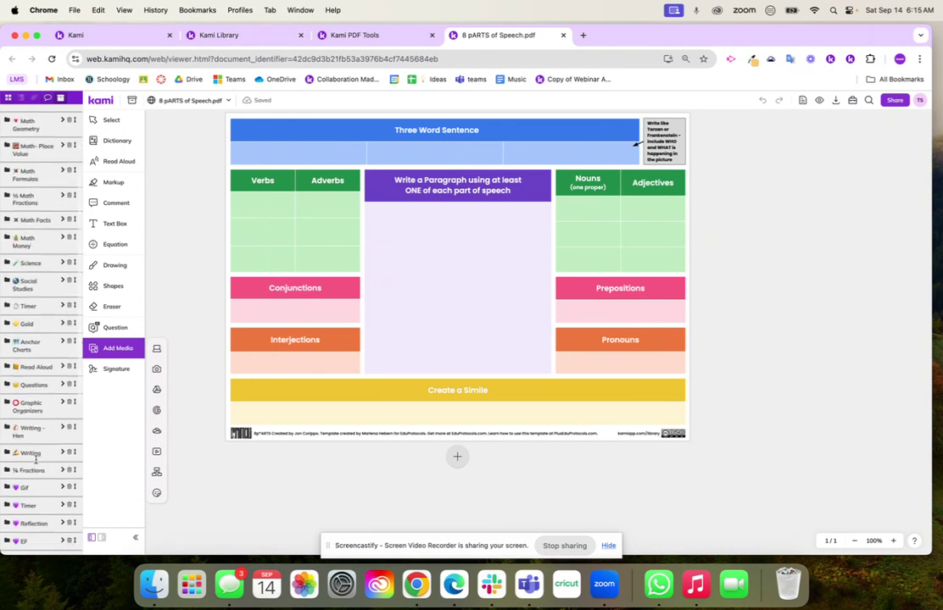
pyautogui.click(61, 373)
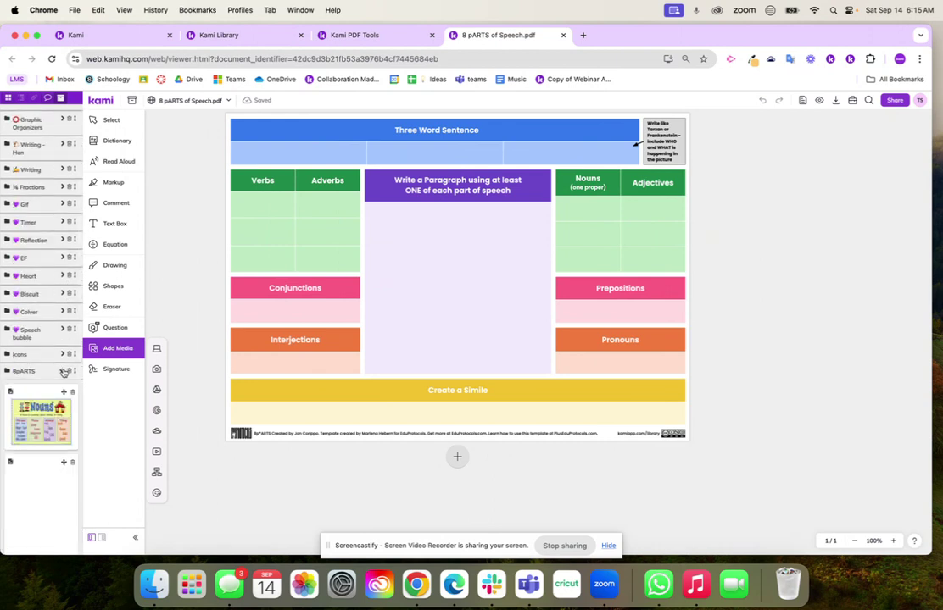
pyautogui.scroll(-5, 33, 322)
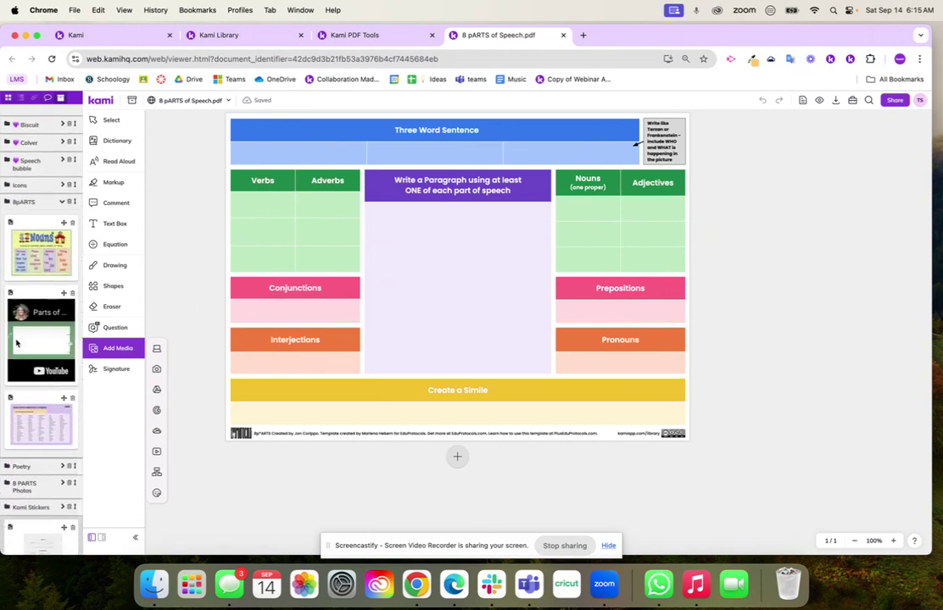
pyautogui.scroll(-3, 34, 305)
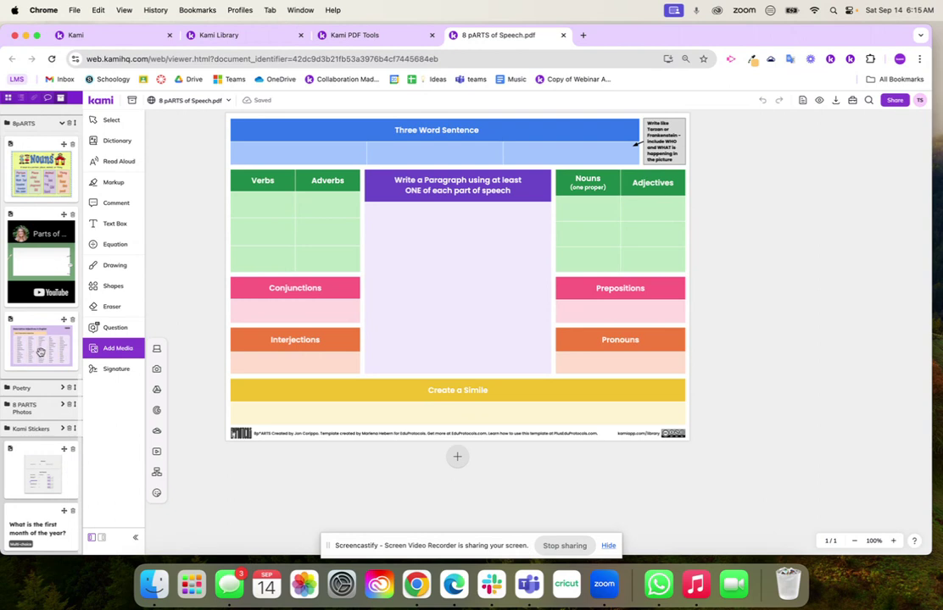
pyautogui.click(62, 406)
pyautogui.scroll(-4, 38, 416)
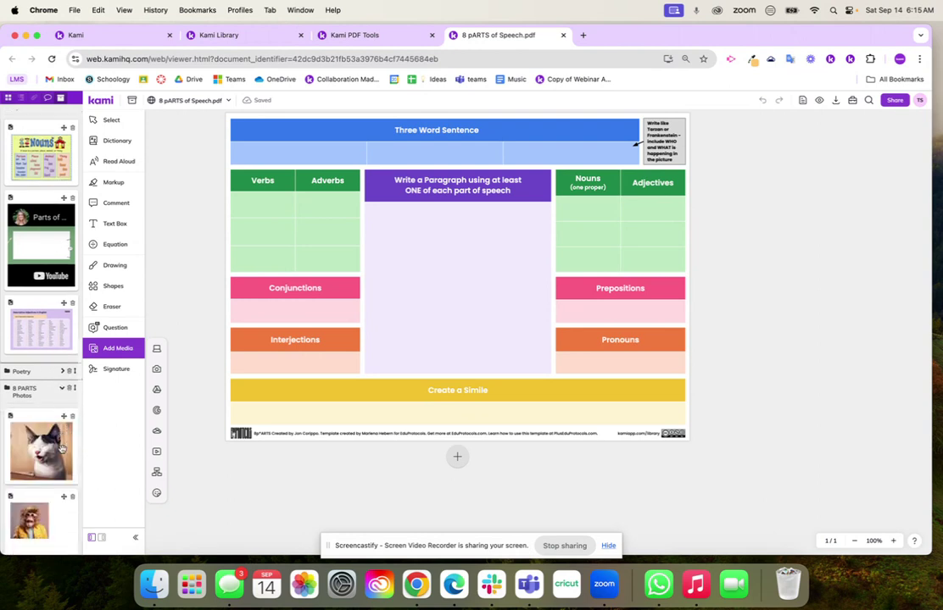
# Step: Place the cat photo beside the Interjections section and shrink it smaller
pyautogui.moveTo(30, 435); pyautogui.dragTo(380, 361)
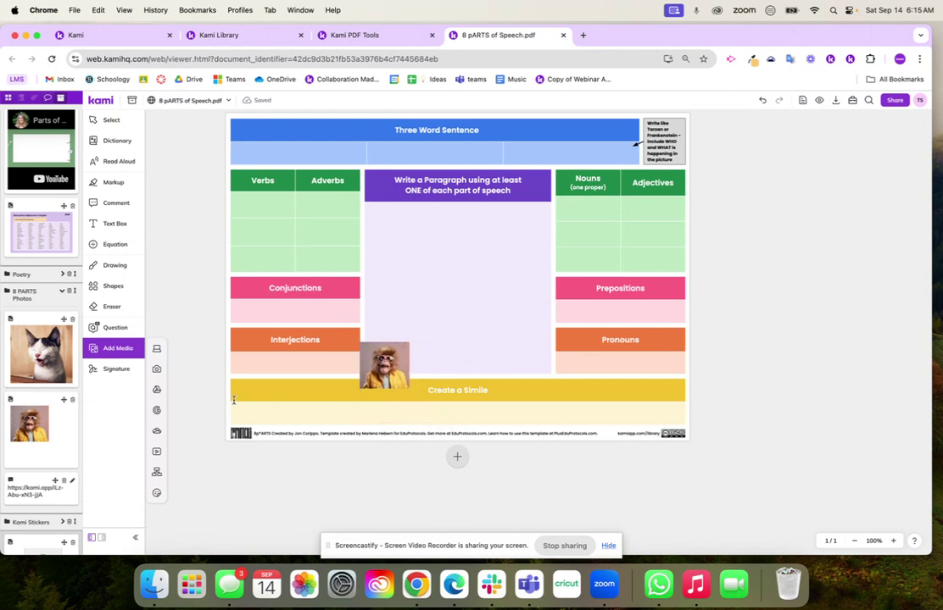
pyautogui.click(111, 121)
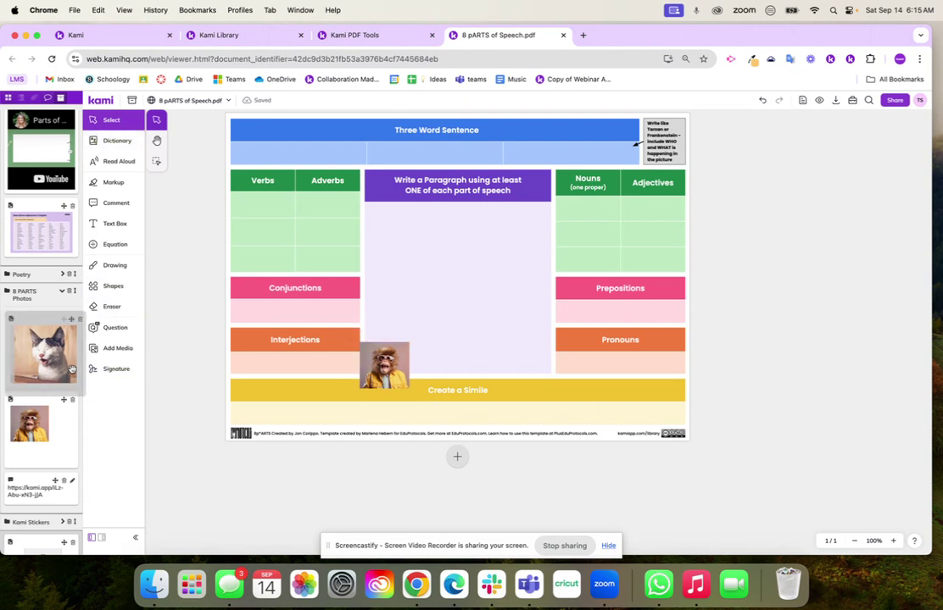
pyautogui.moveTo(72, 368); pyautogui.dragTo(359, 298)
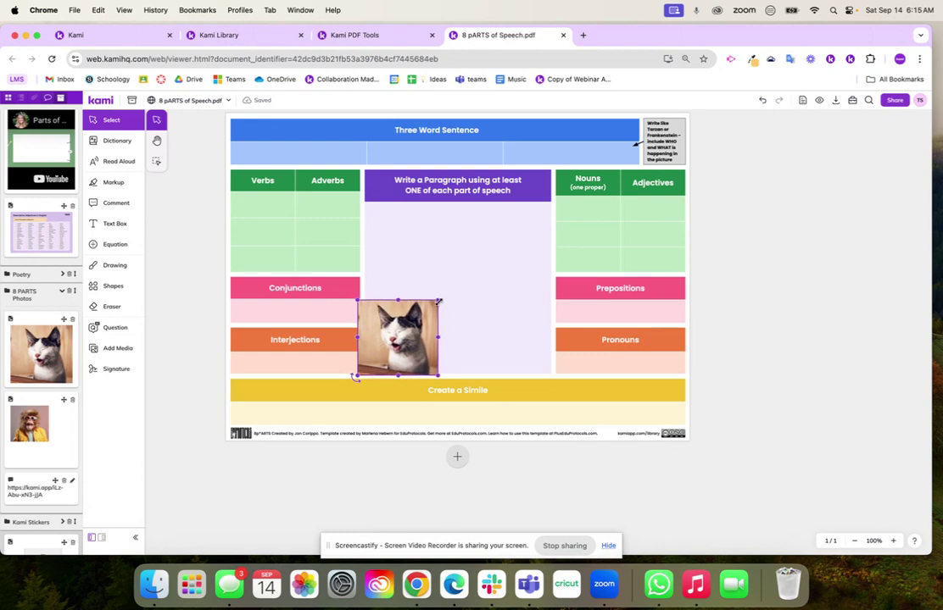
pyautogui.moveTo(438, 301); pyautogui.dragTo(415, 323)
pyautogui.click(319, 374)
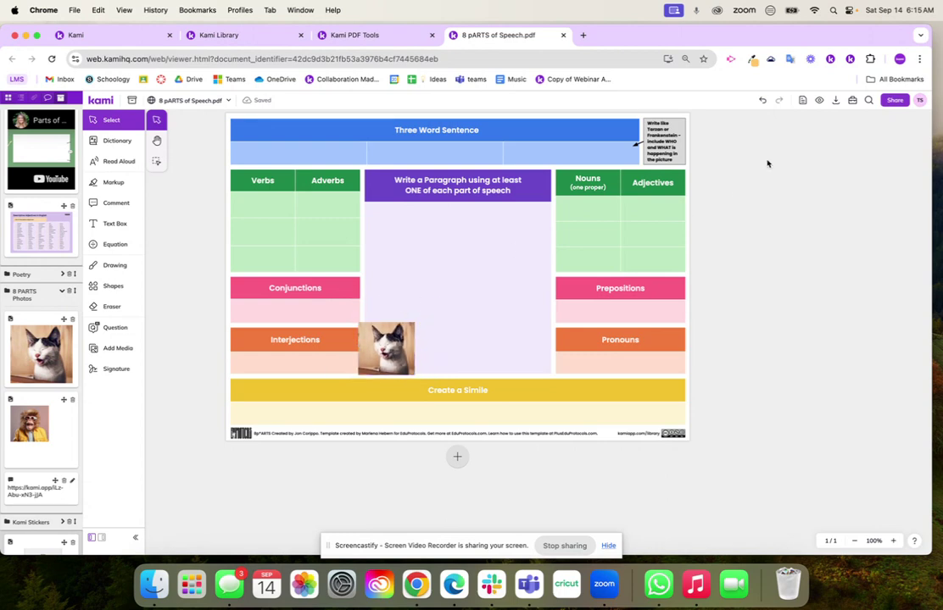
pyautogui.click(896, 101)
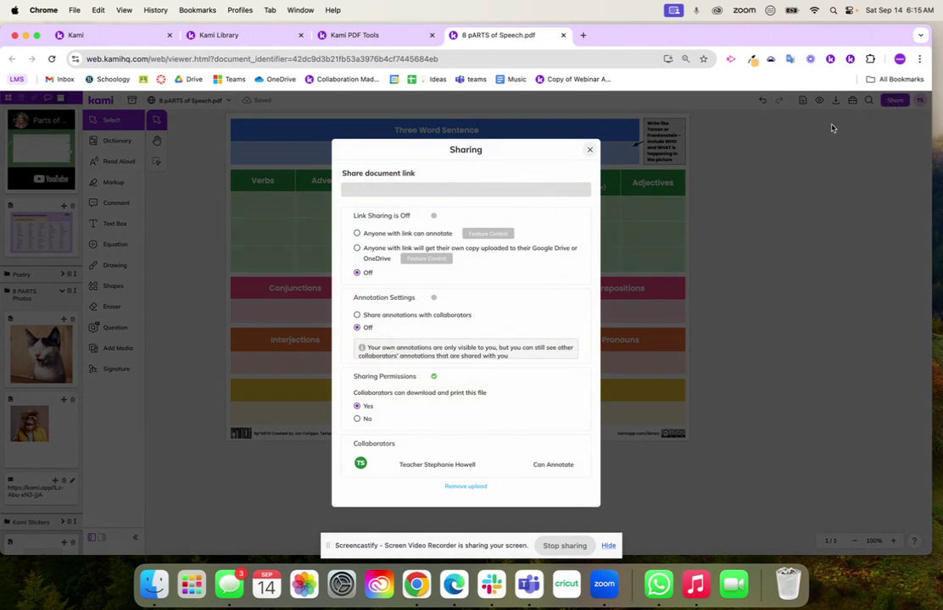
pyautogui.click(591, 151)
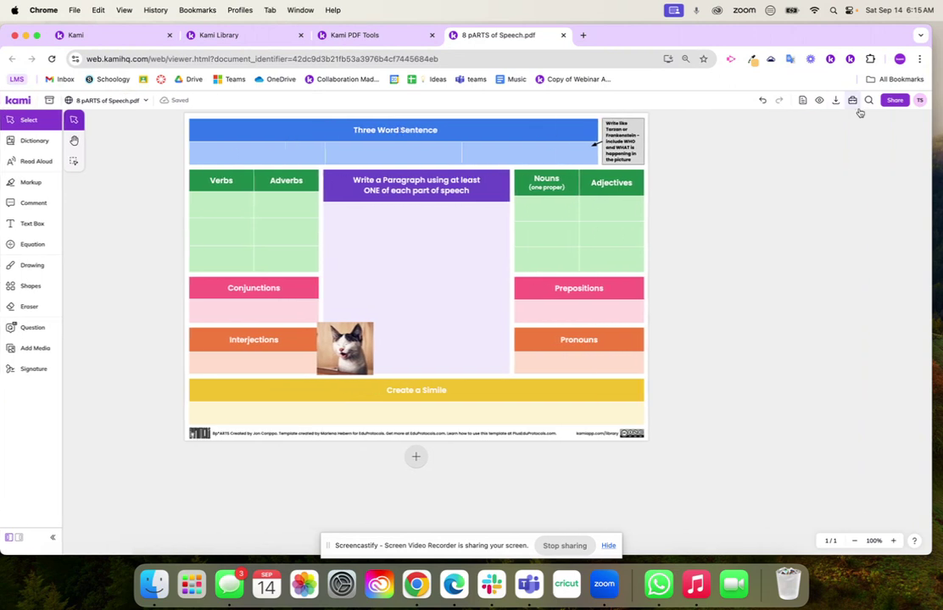
# Step: Create a 100-point Google Classroom assignment from the PDF titled '8 p*ARTS'
pyautogui.click(802, 102)
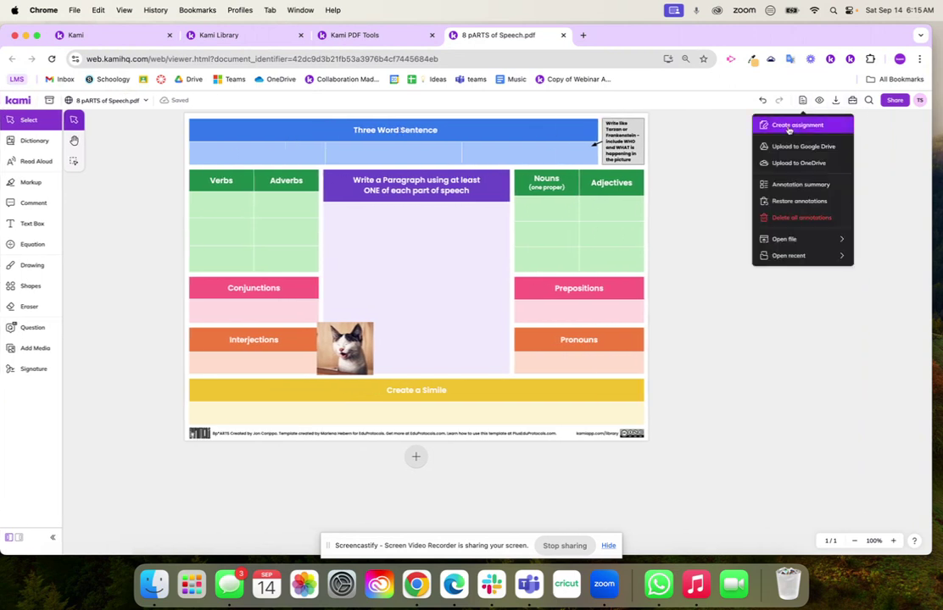
pyautogui.click(788, 127)
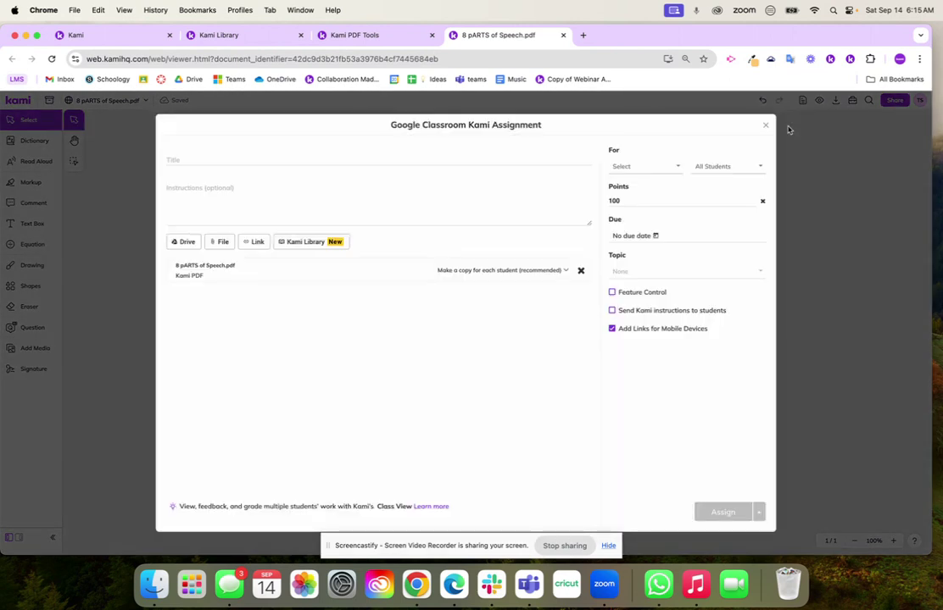
pyautogui.click(548, 163)
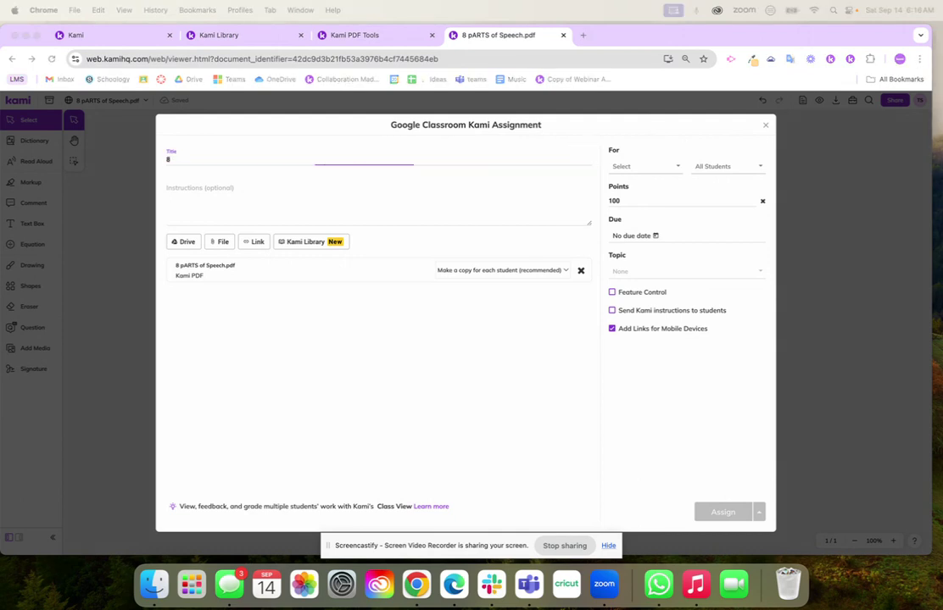
pyautogui.click(235, 159)
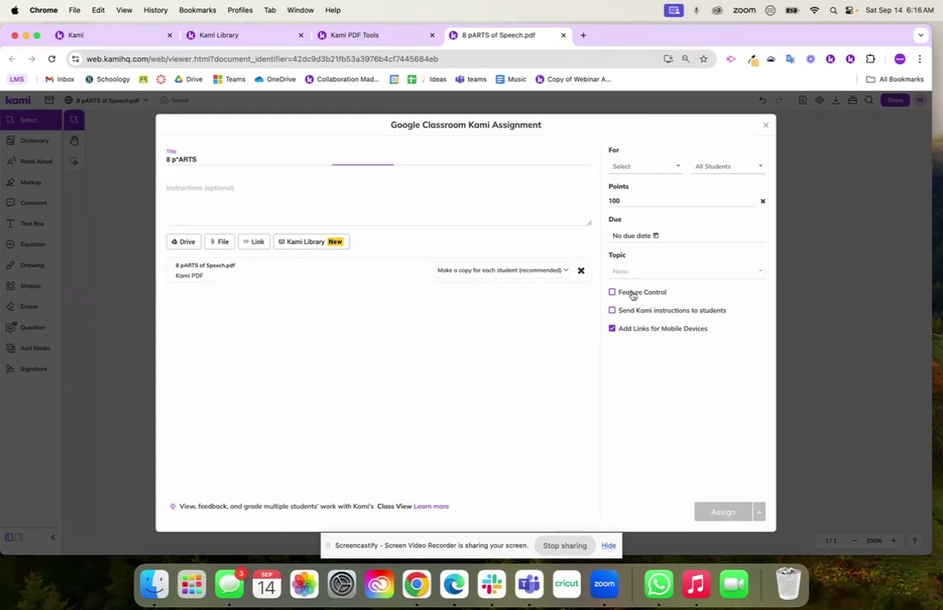
pyautogui.click(631, 292)
# Step: Turn off all annotation tools and all support features for the assignment
pyautogui.click(485, 158)
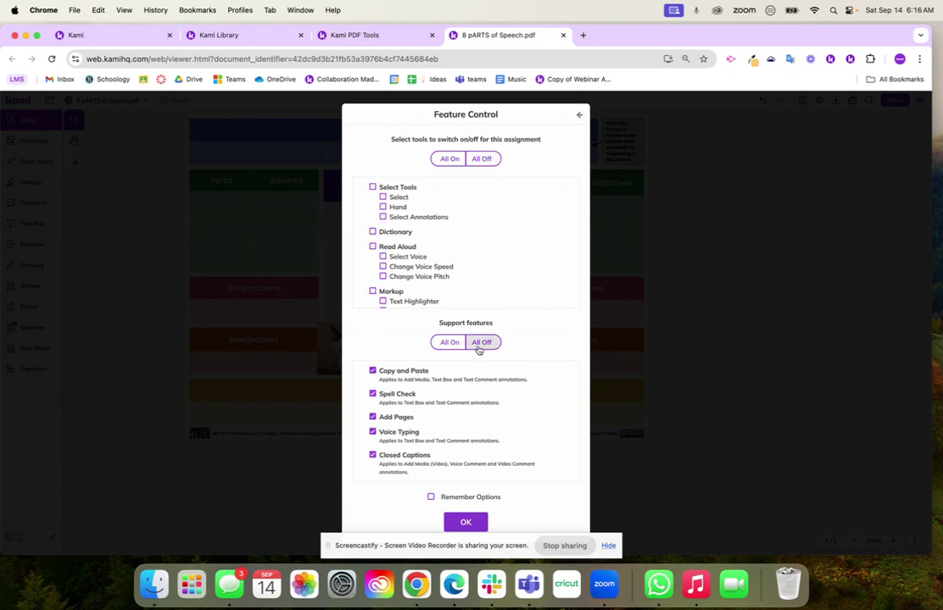
pyautogui.click(480, 344)
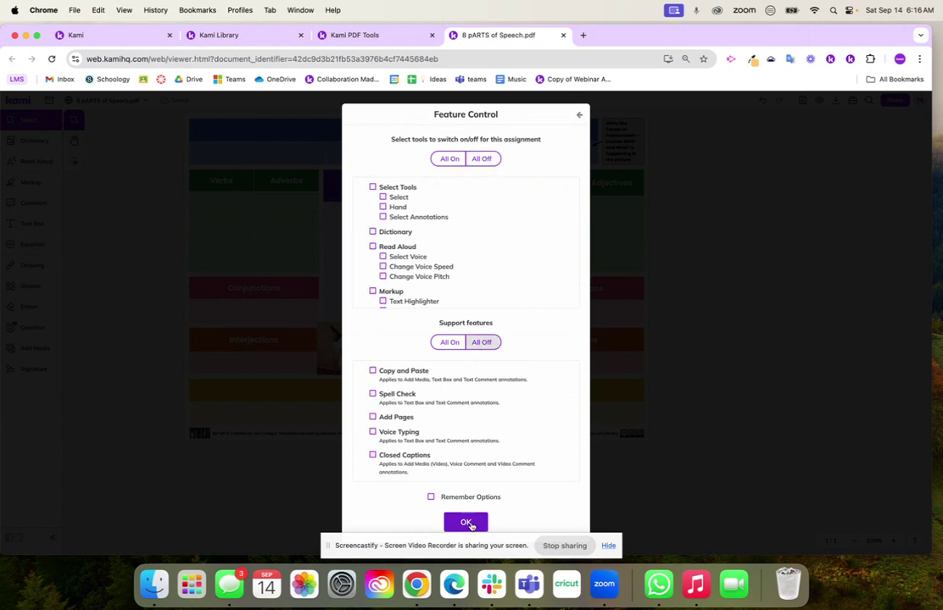
pyautogui.click(465, 522)
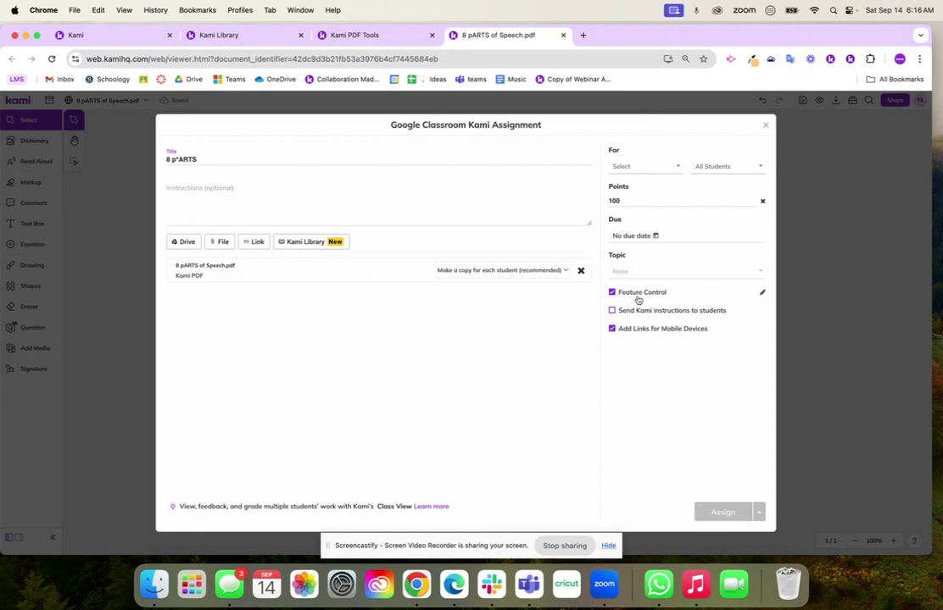
# Step: Assign the 8 p*ARTS worksheet to the Kami Demo class and post it
pyautogui.click(632, 168)
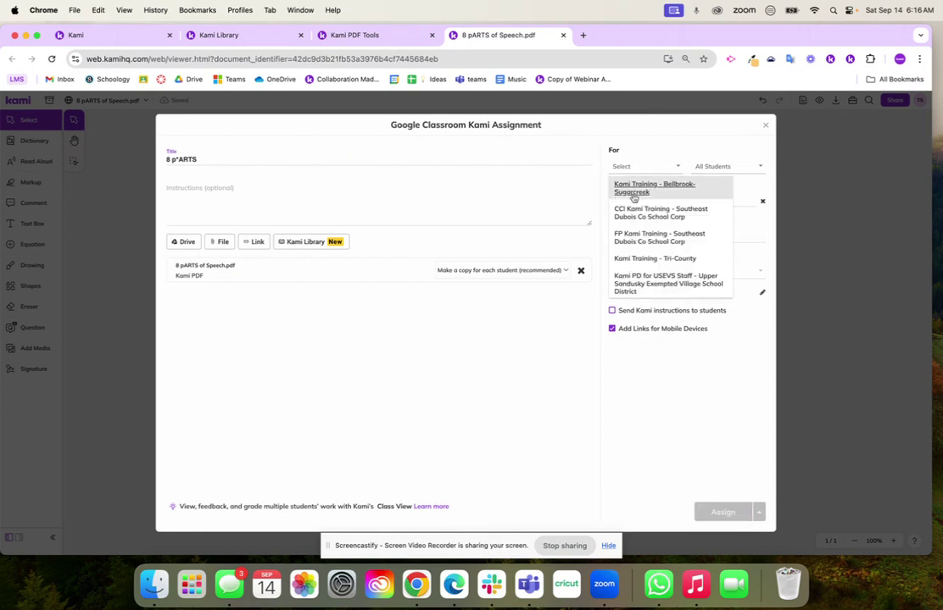
pyautogui.scroll(-5, 627, 262)
pyautogui.click(634, 288)
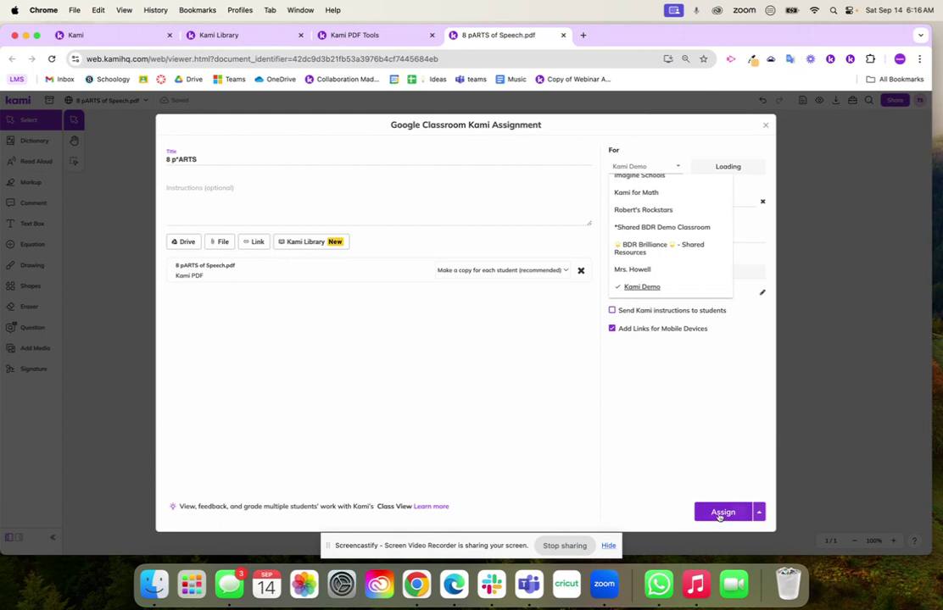
pyautogui.click(721, 512)
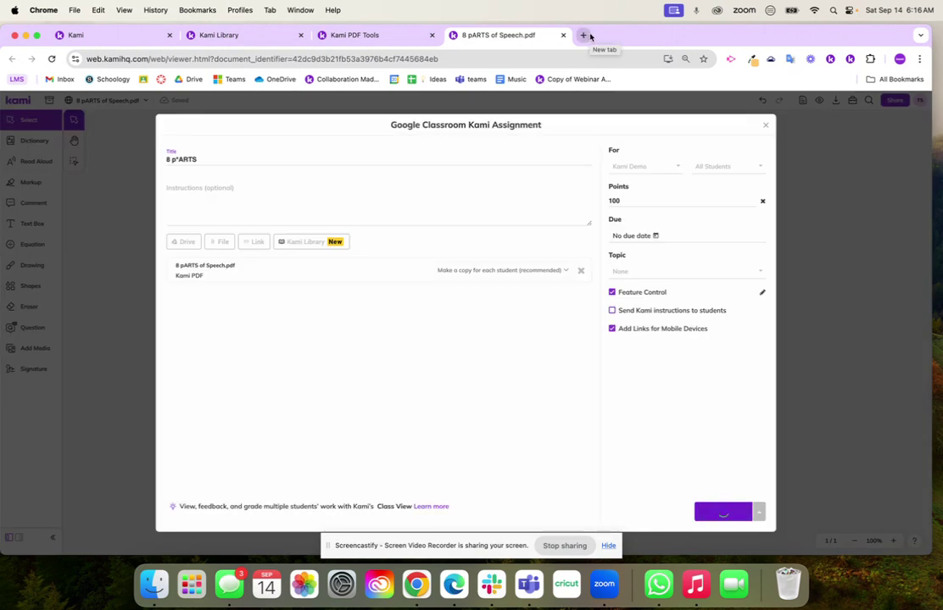
pyautogui.click(583, 35)
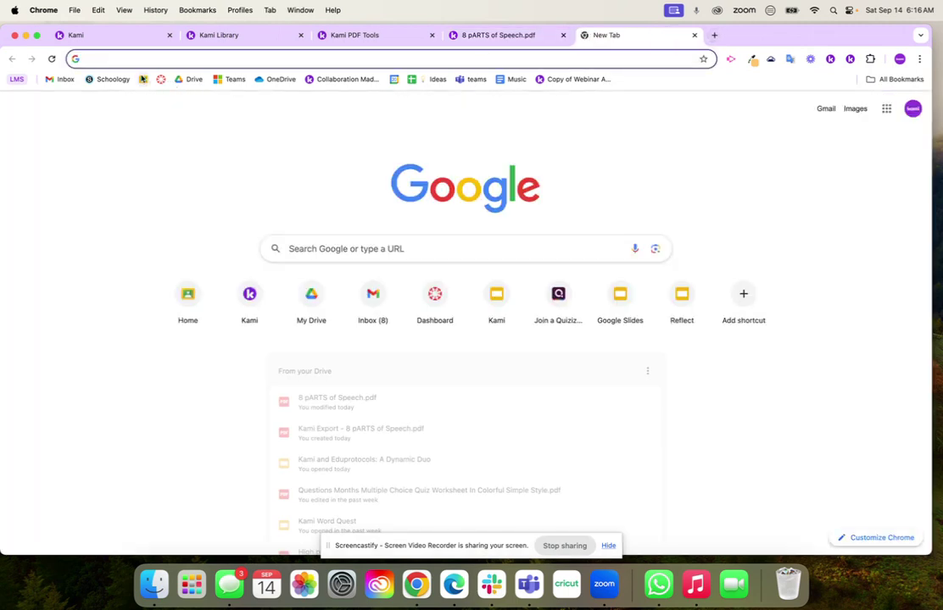
# Step: Load Google Classroom and view the Kami Demo class's classwork
pyautogui.write('cl')
pyautogui.press('Return')
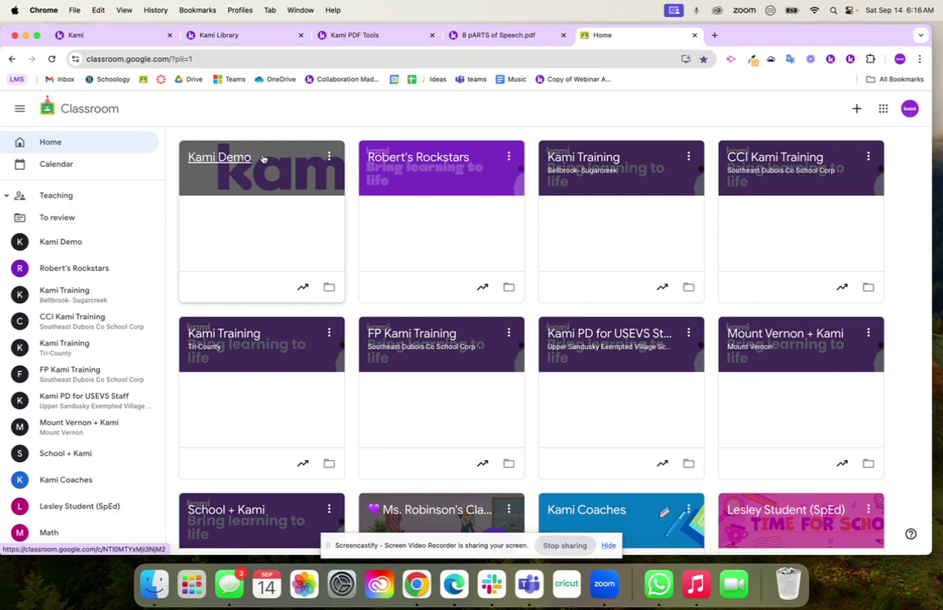
pyautogui.click(232, 156)
pyautogui.click(286, 144)
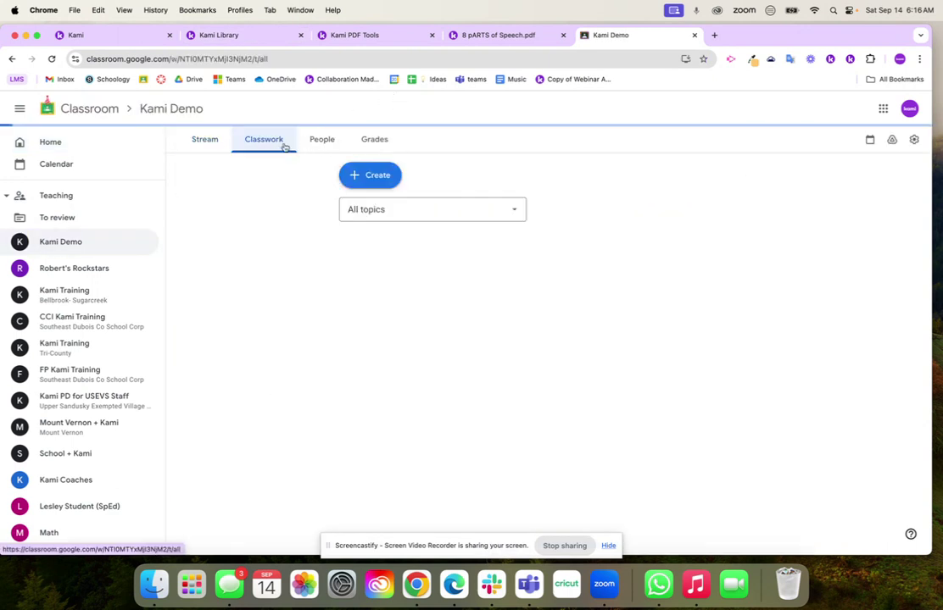
# Step: Switch Chrome to the student's profile and maximize the student's Classroom window
pyautogui.click(240, 10)
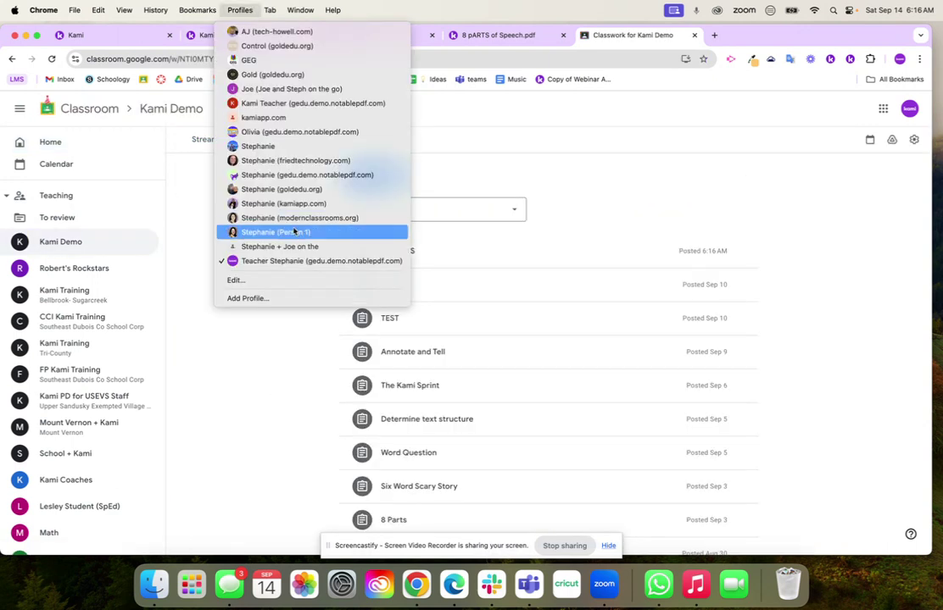
pyautogui.click(284, 203)
pyautogui.click(240, 11)
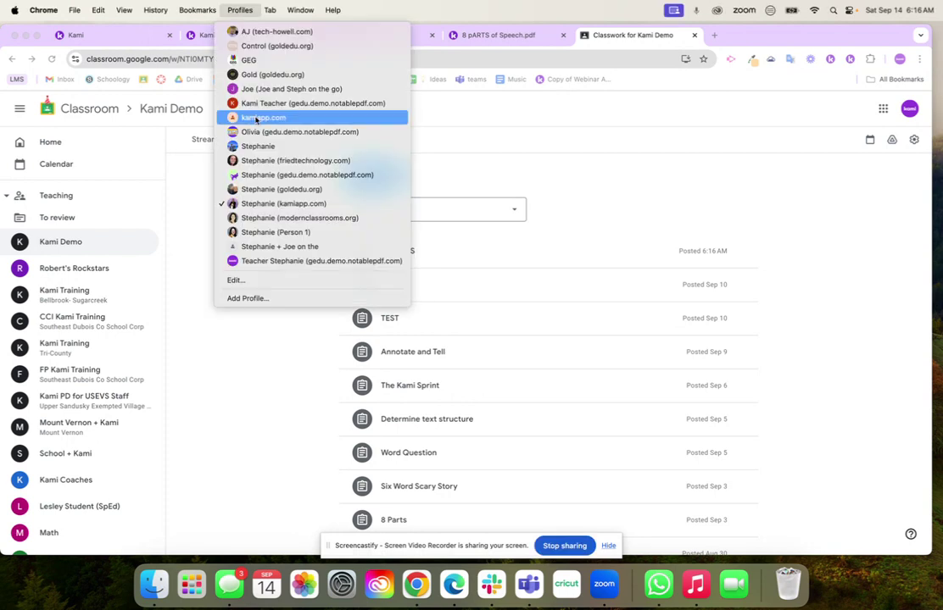
pyautogui.click(261, 175)
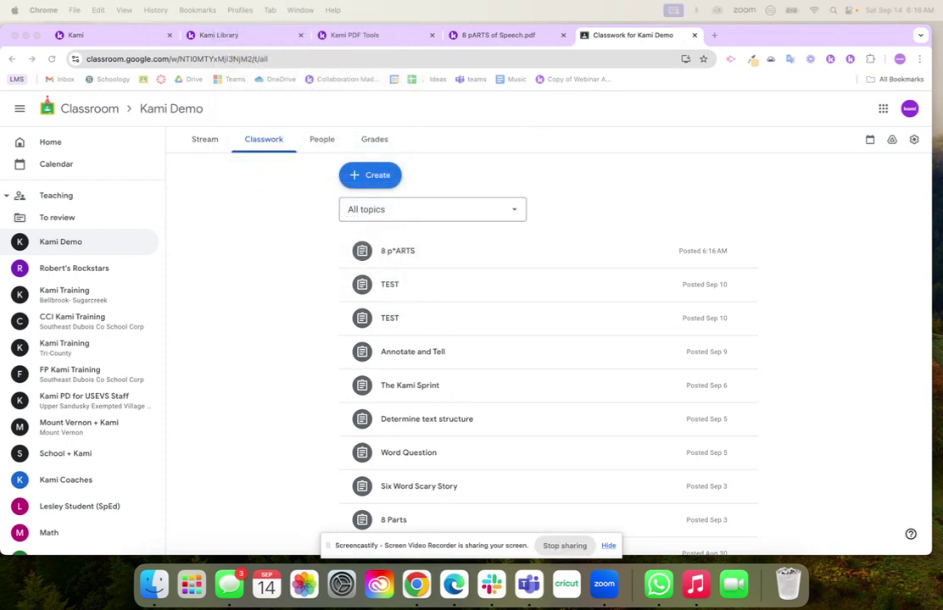
pyautogui.moveTo(581, 117); pyautogui.dragTo(330, 12)
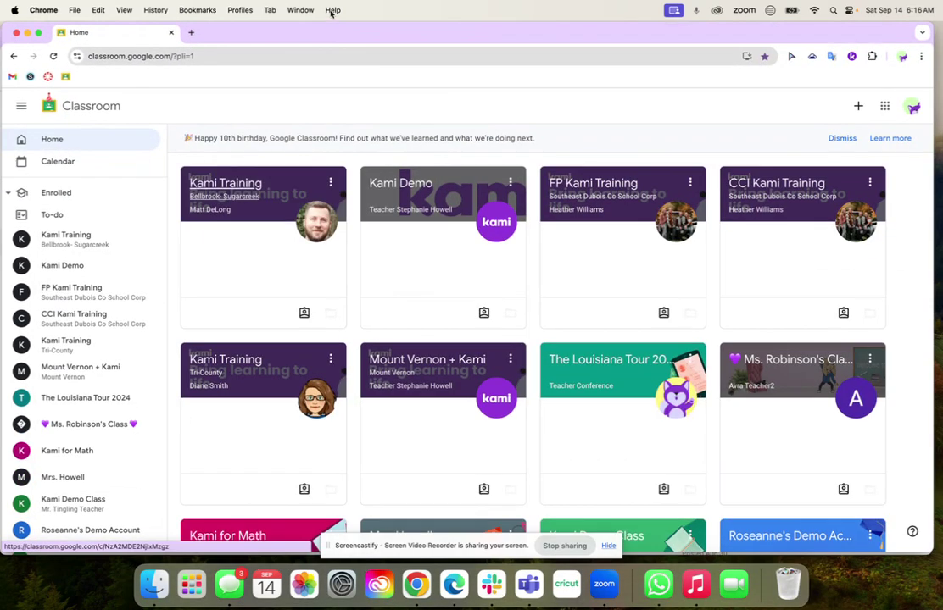
# Step: As the student, open the 8 p*ARTS assignment from Kami Demo classwork with Kami
pyautogui.click(406, 183)
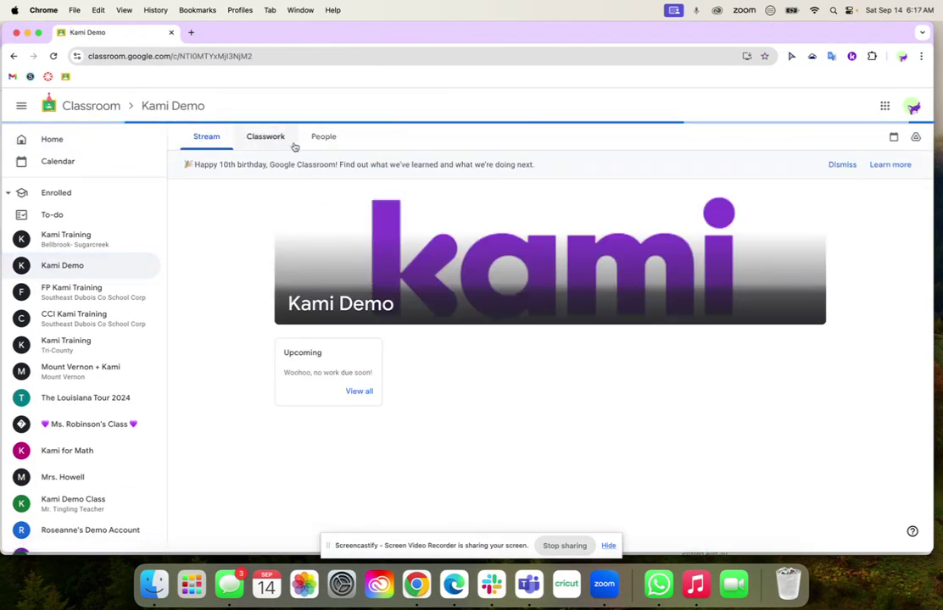
pyautogui.click(280, 139)
pyautogui.click(396, 274)
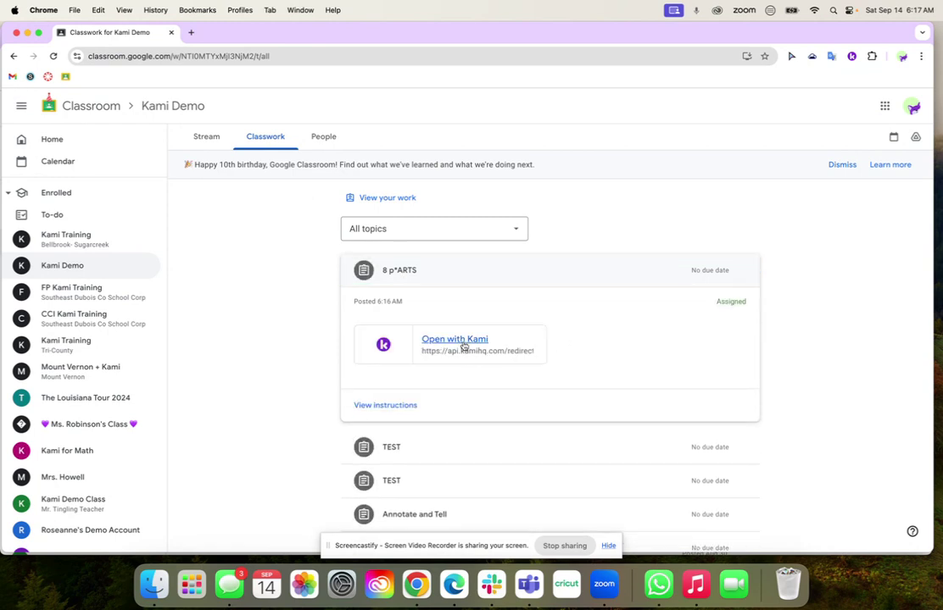
pyautogui.click(464, 343)
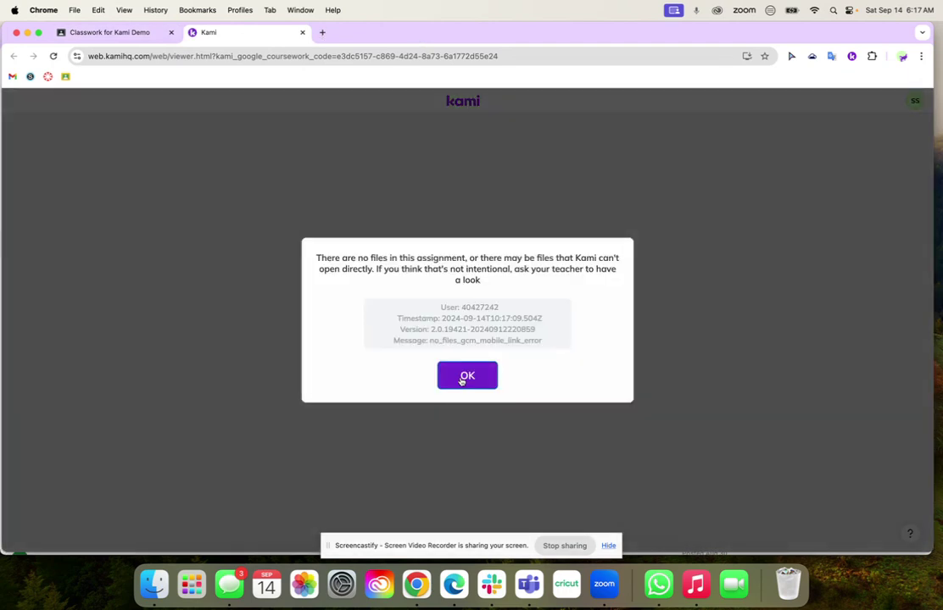
pyautogui.click(461, 379)
pyautogui.click(119, 33)
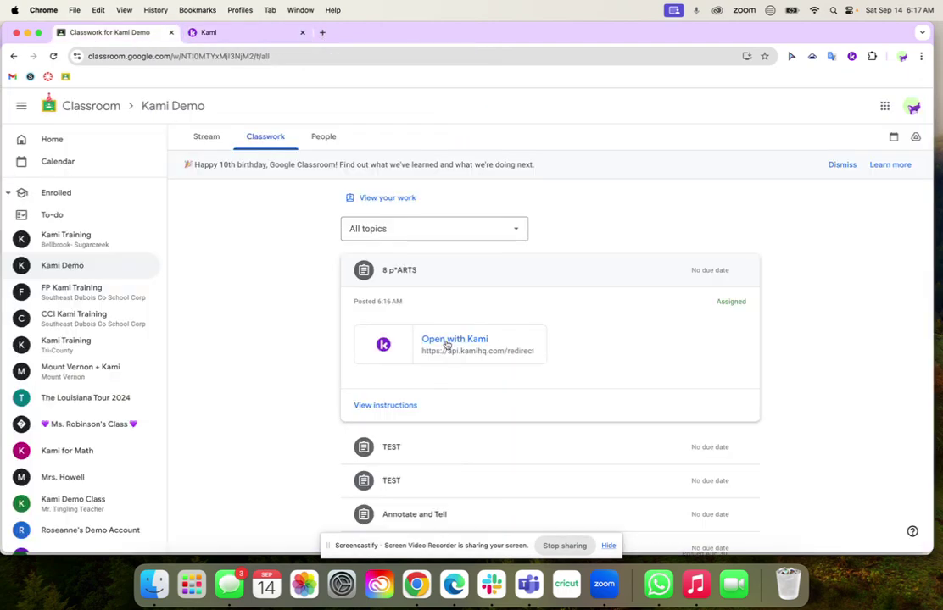
pyautogui.click(447, 341)
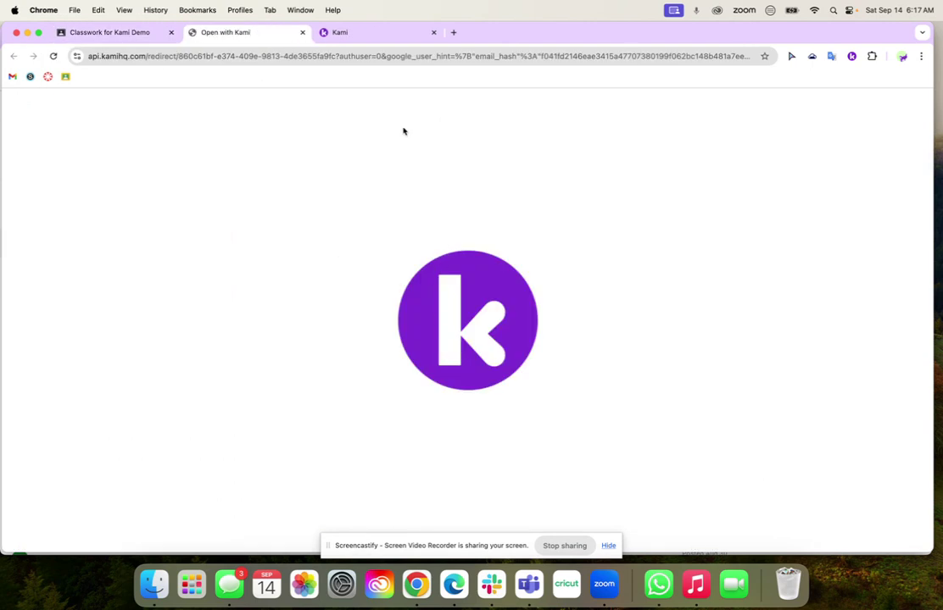
pyautogui.click(433, 33)
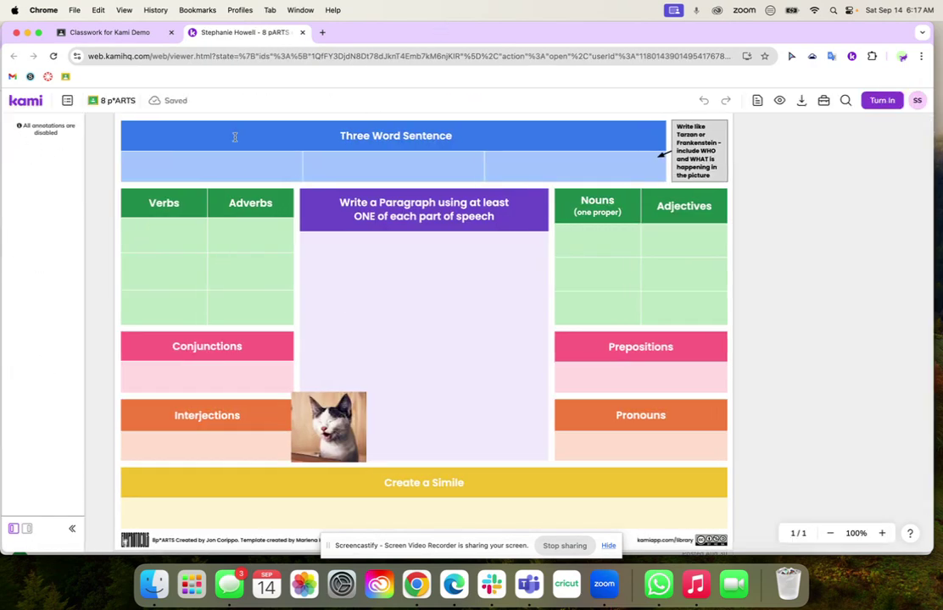
# Step: Move the student's window aside to reveal the teacher's Kami Demo Classwork list
pyautogui.moveTo(596, 35); pyautogui.dragTo(942, 92)
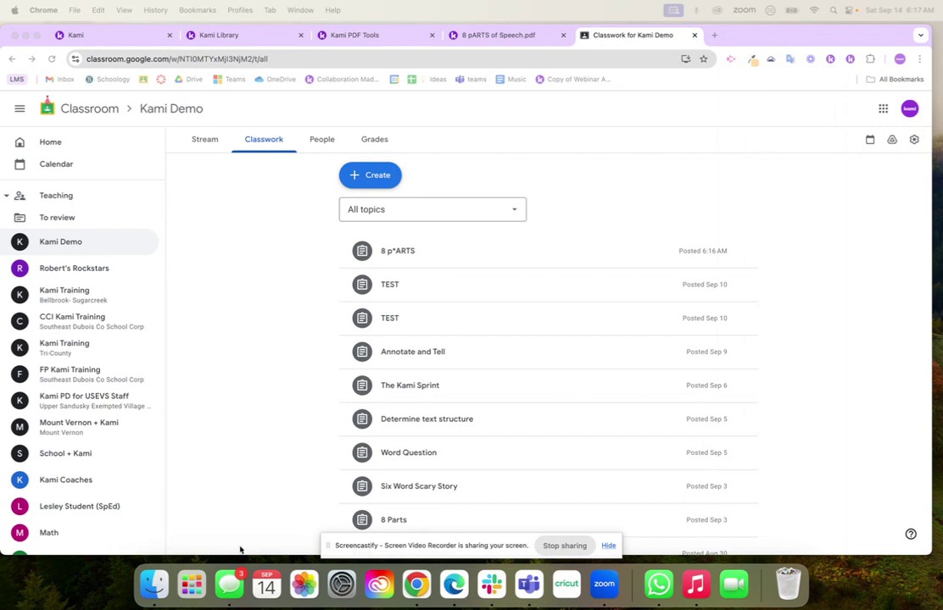
# Step: Open 8 p*ARTS in Kami Class View and scroll across all 4 students' copies
pyautogui.click(432, 251)
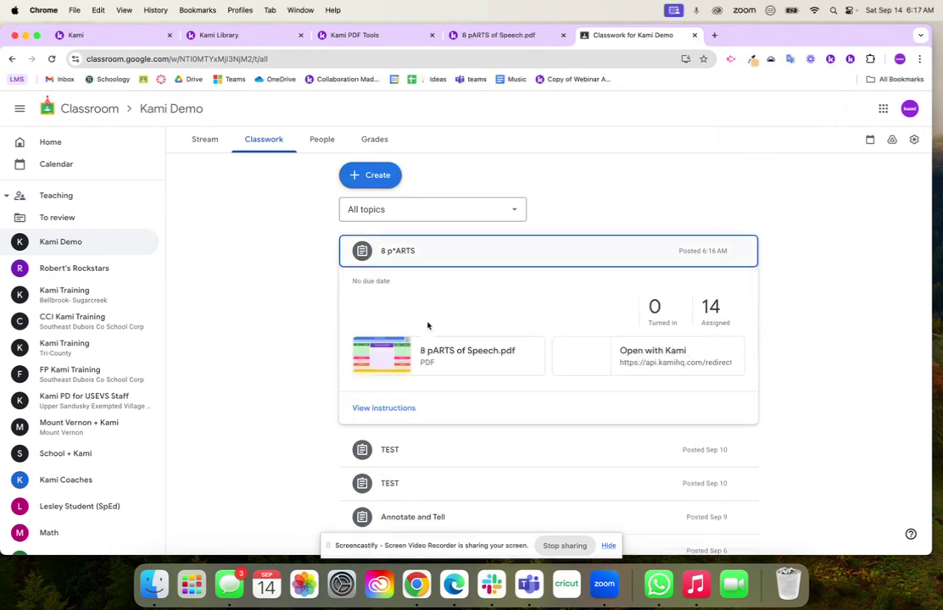
pyautogui.click(629, 356)
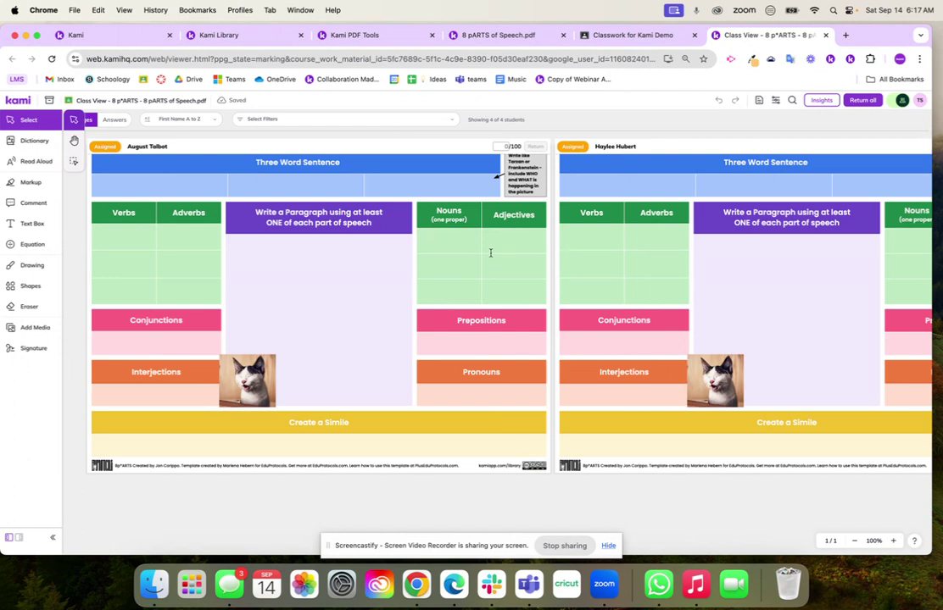
pyautogui.hscroll(10, 490, 253)
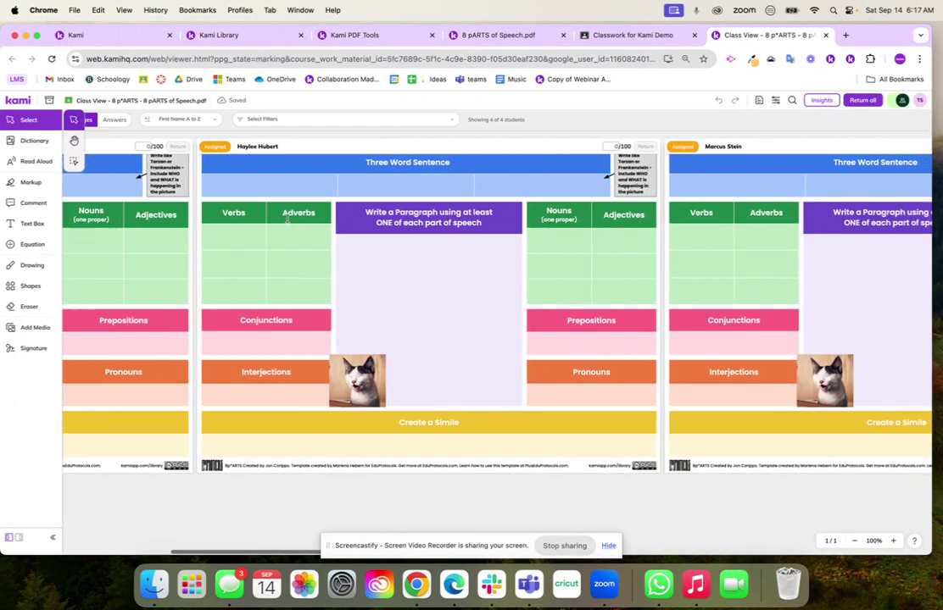
pyautogui.hscroll(15, 286, 218)
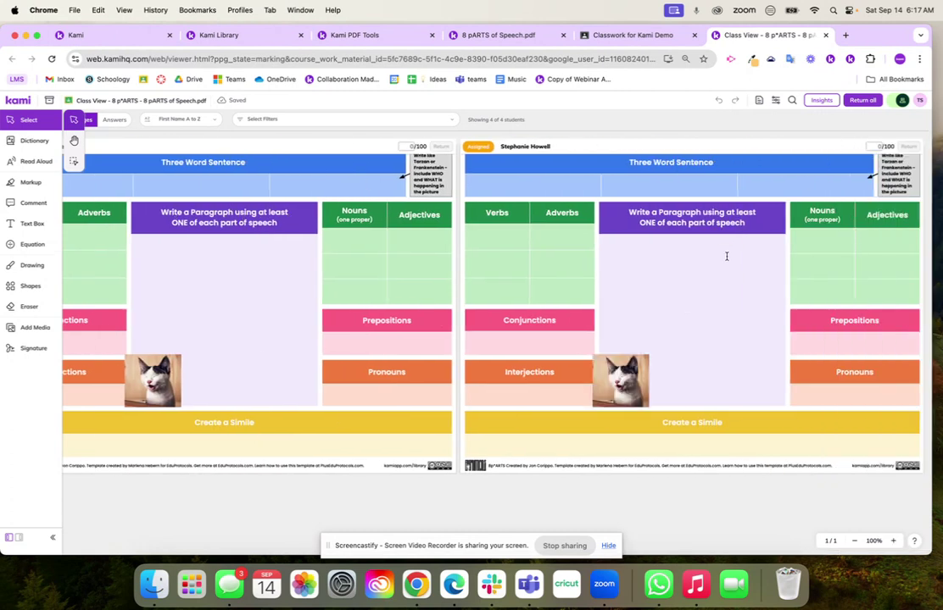
pyautogui.hscroll(-20, 725, 175)
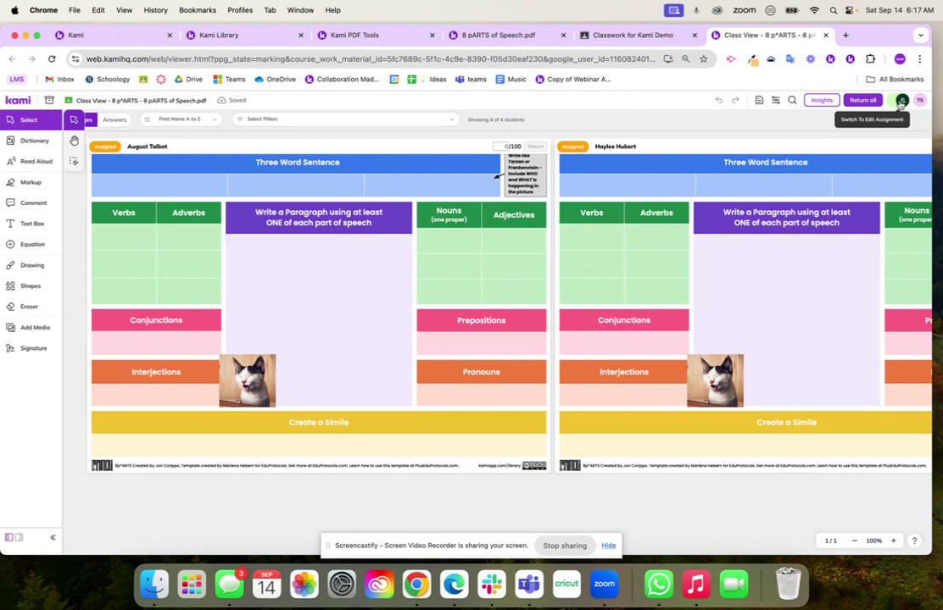
# Step: Switch to the 8 pARTS of Speech template and add a highlighted text box under Verbs
pyautogui.click(901, 102)
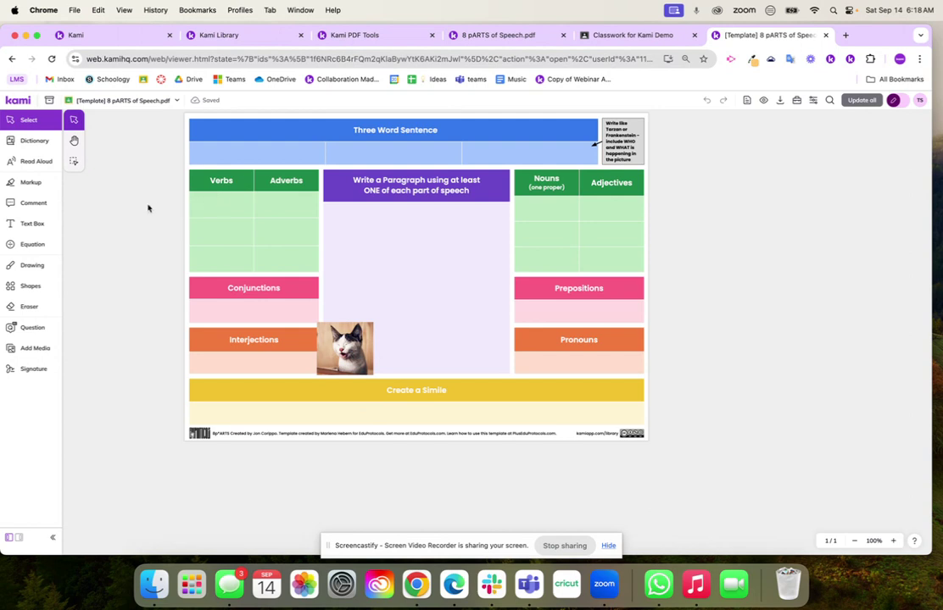
pyautogui.click(34, 223)
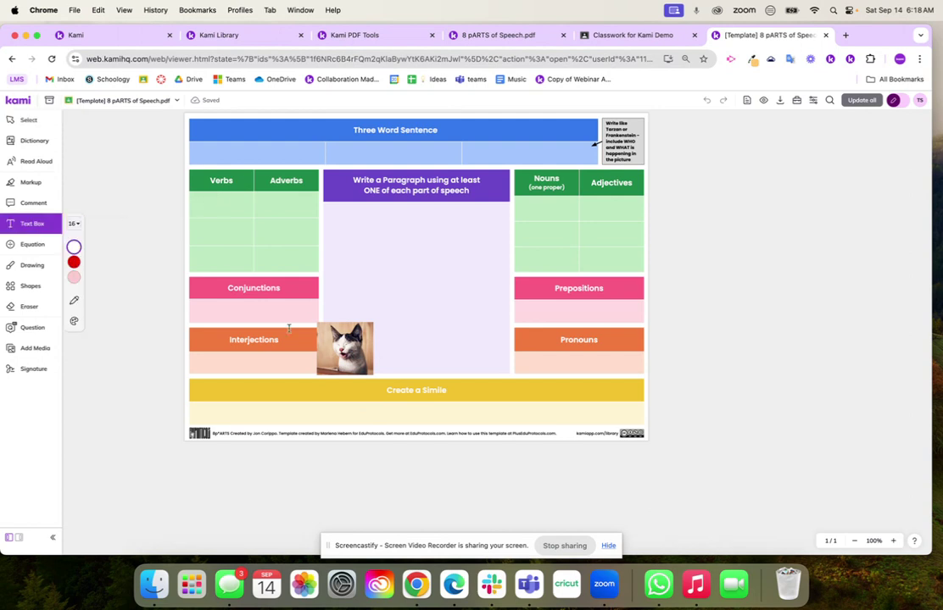
pyautogui.click(214, 204)
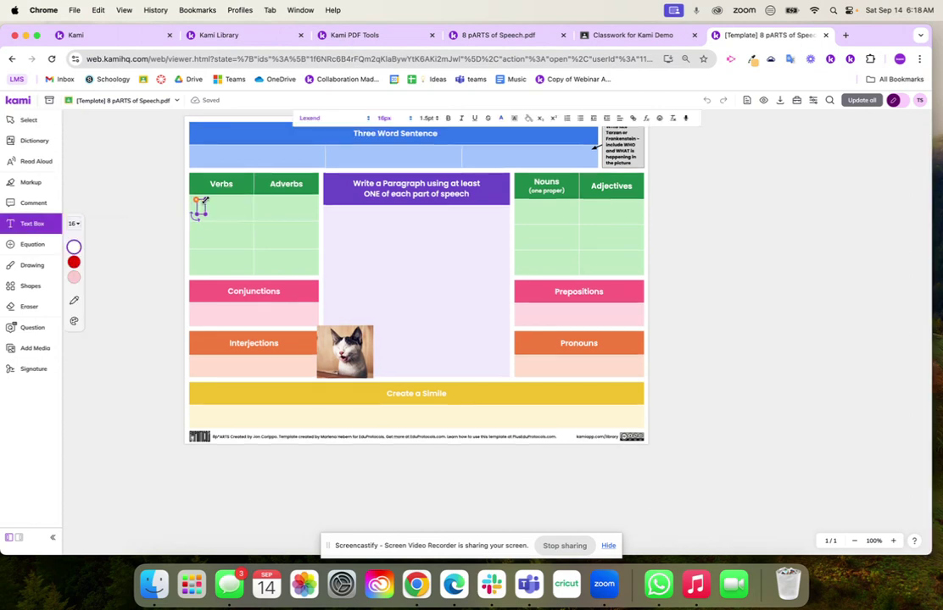
pyautogui.click(514, 117)
pyautogui.click(514, 137)
# Step: Type 'That's' and 'Cute' into the second and third sentence cells
pyautogui.click(270, 156)
pyautogui.click(263, 150)
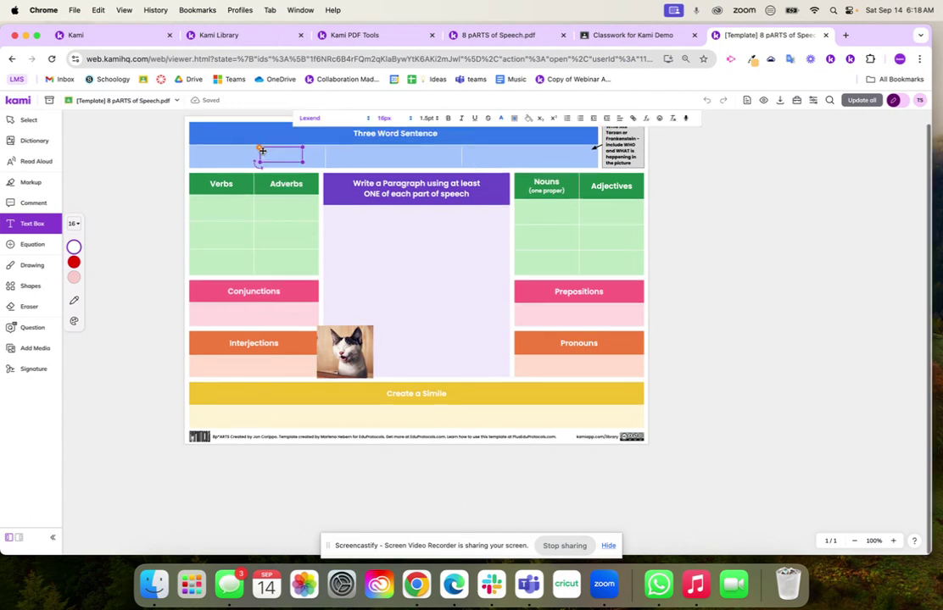
pyautogui.click(365, 157)
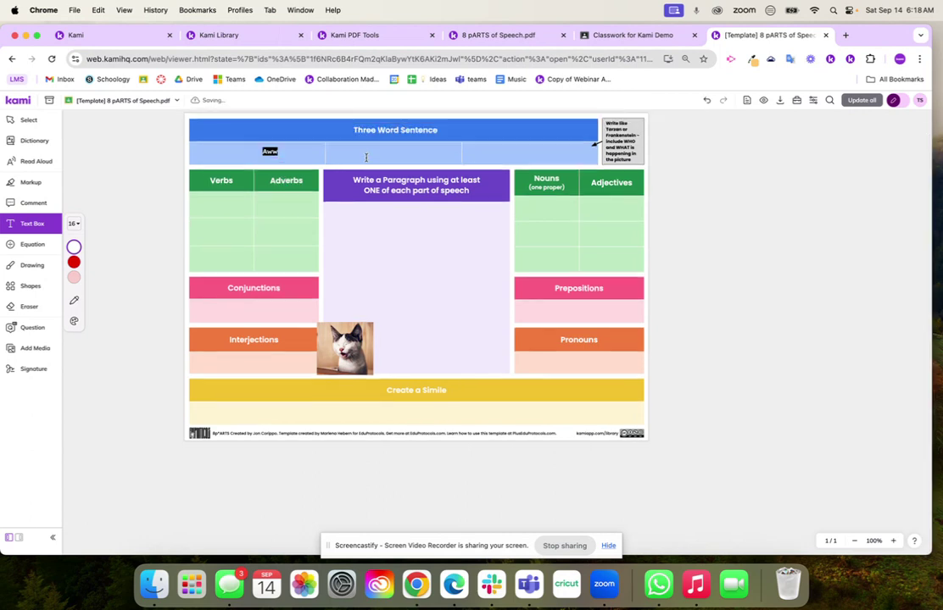
pyautogui.click(366, 158)
pyautogui.write('Tha')
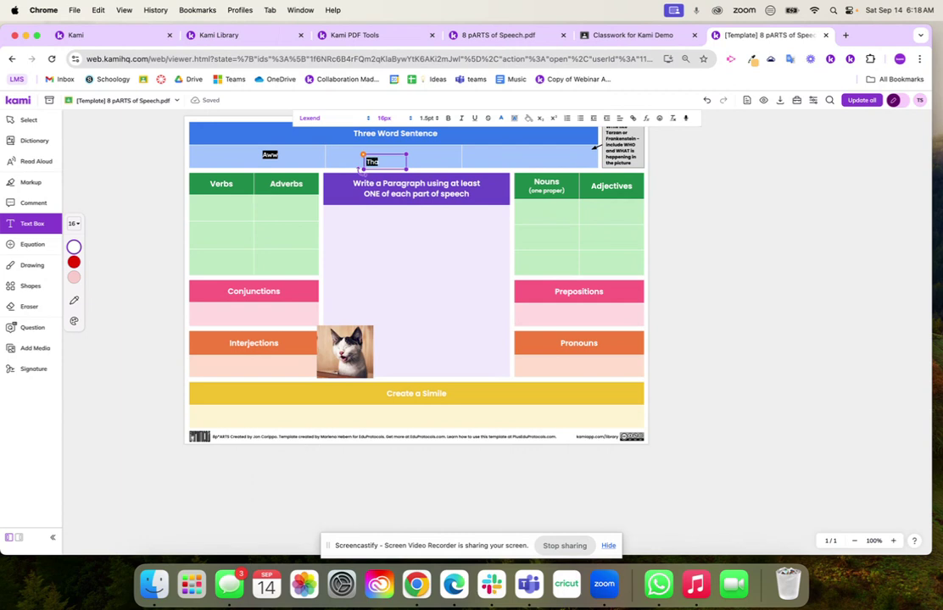
pyautogui.write("t's")
pyautogui.click(506, 156)
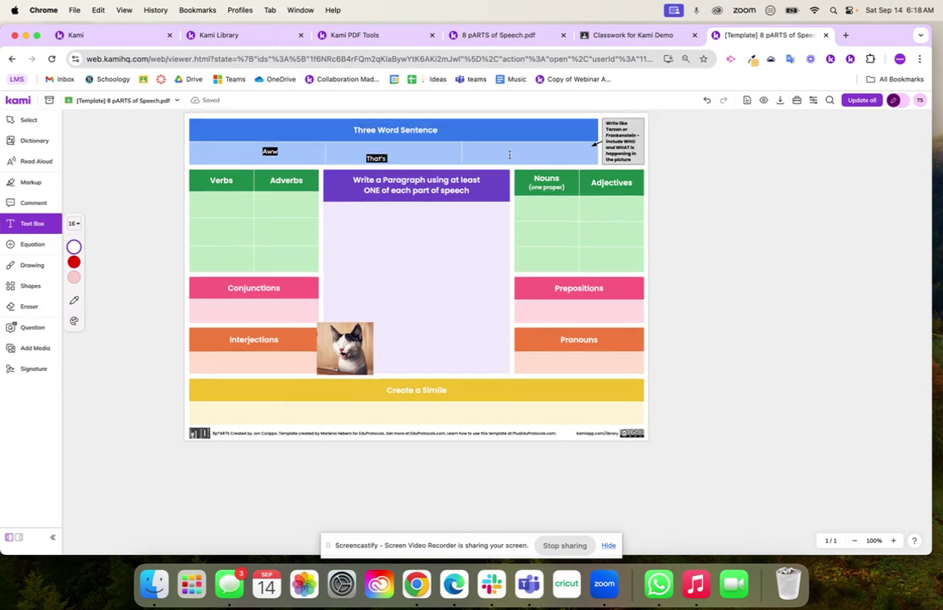
pyautogui.click(506, 156)
pyautogui.write('Cute!')
# Step: Realign the That's box in its cell and start an empty text box under Nouns
pyautogui.click(375, 161)
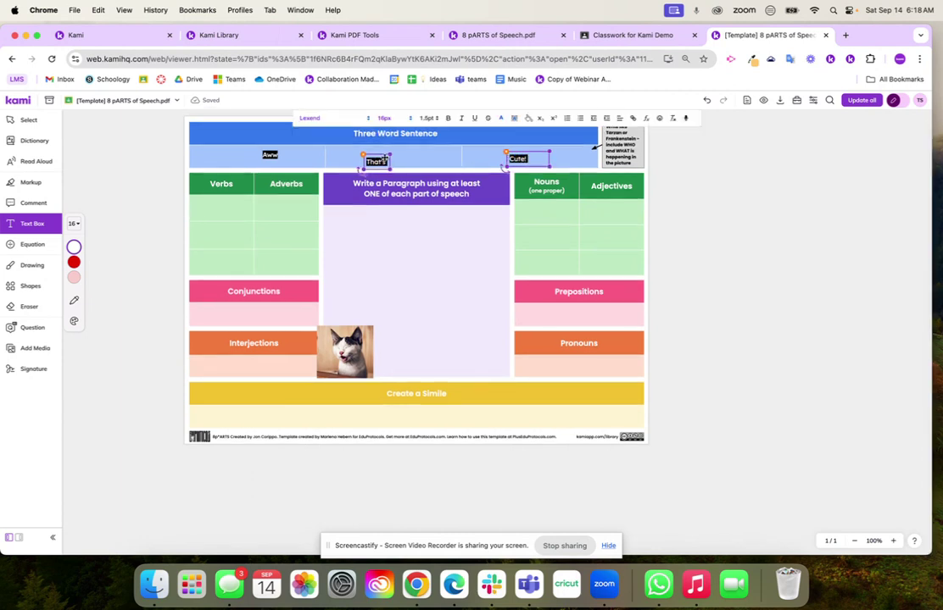
pyautogui.moveTo(376, 161); pyautogui.dragTo(395, 156)
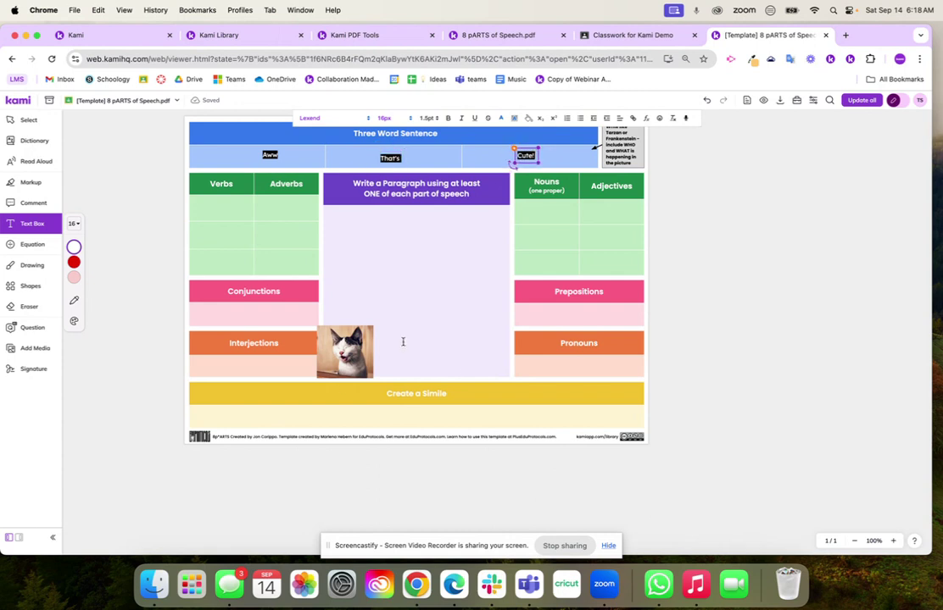
pyautogui.click(529, 207)
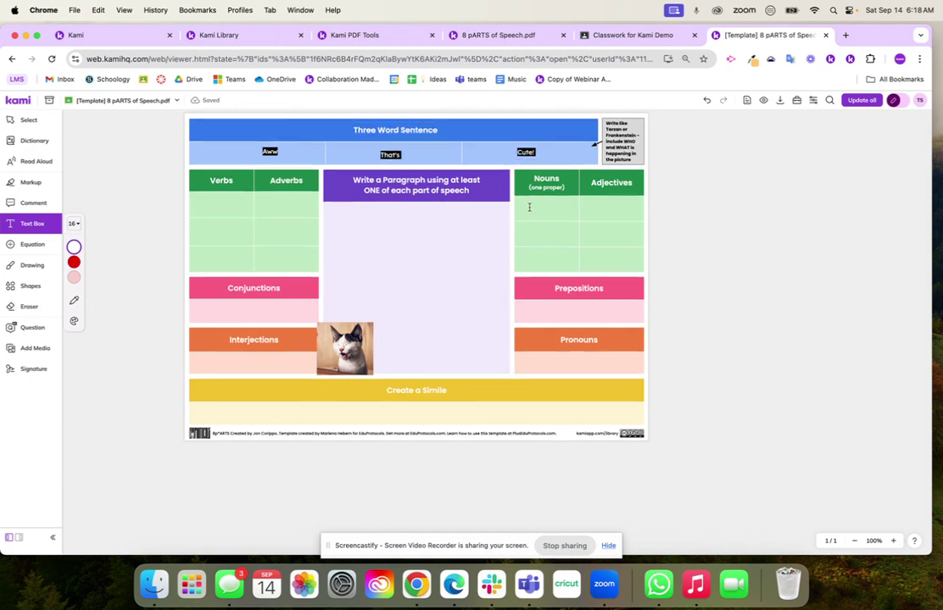
pyautogui.click(529, 207)
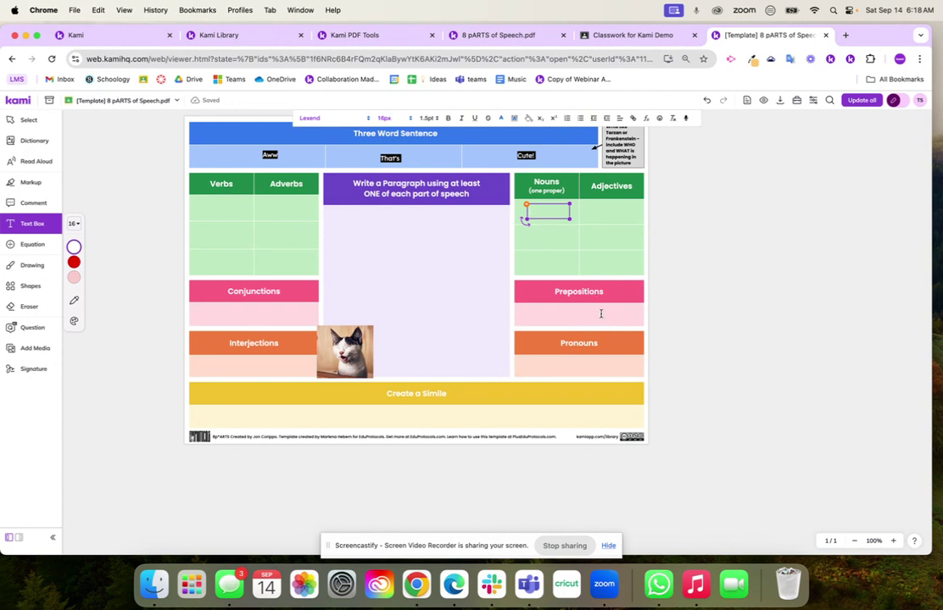
# Step: Discard the empty Nouns and Verbs text boxes and add 'for' under Conjunctions
pyautogui.click(236, 211)
pyautogui.click(217, 200)
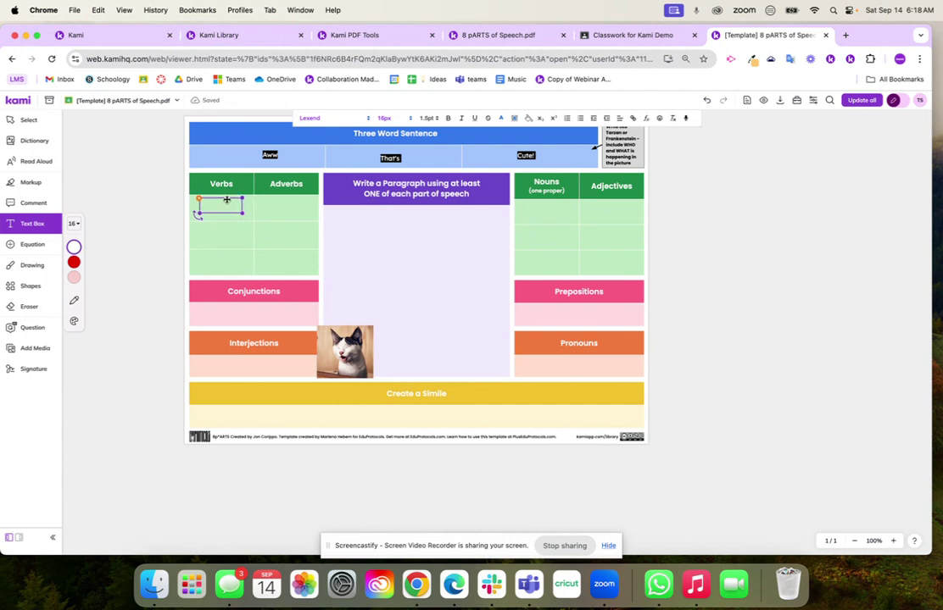
pyautogui.click(250, 315)
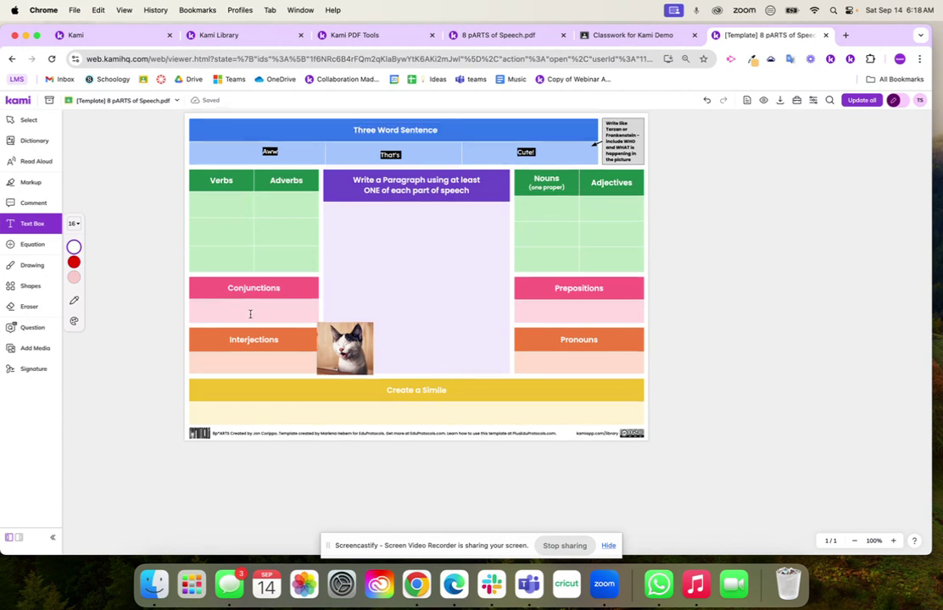
pyautogui.click(248, 311)
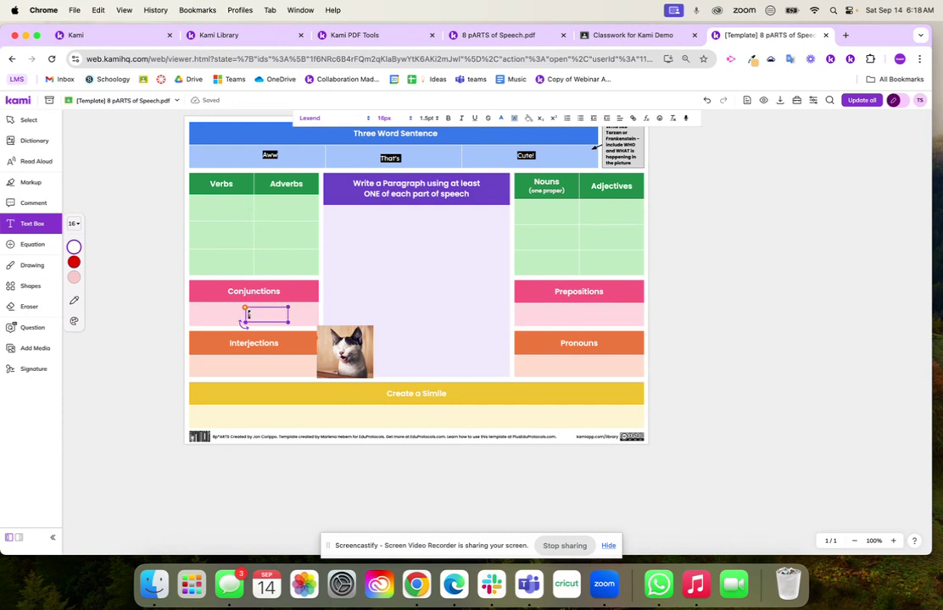
pyautogui.write('for')
pyautogui.click(243, 365)
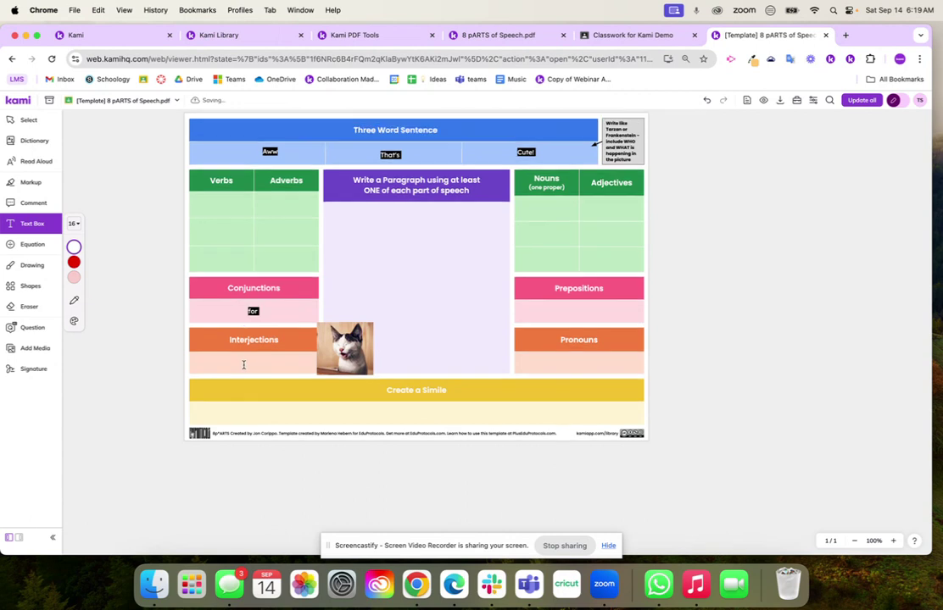
# Step: Add 'Oh no!' under Interjections, 'She' under Pronouns and 'after' under Prepositions
pyautogui.click(243, 360)
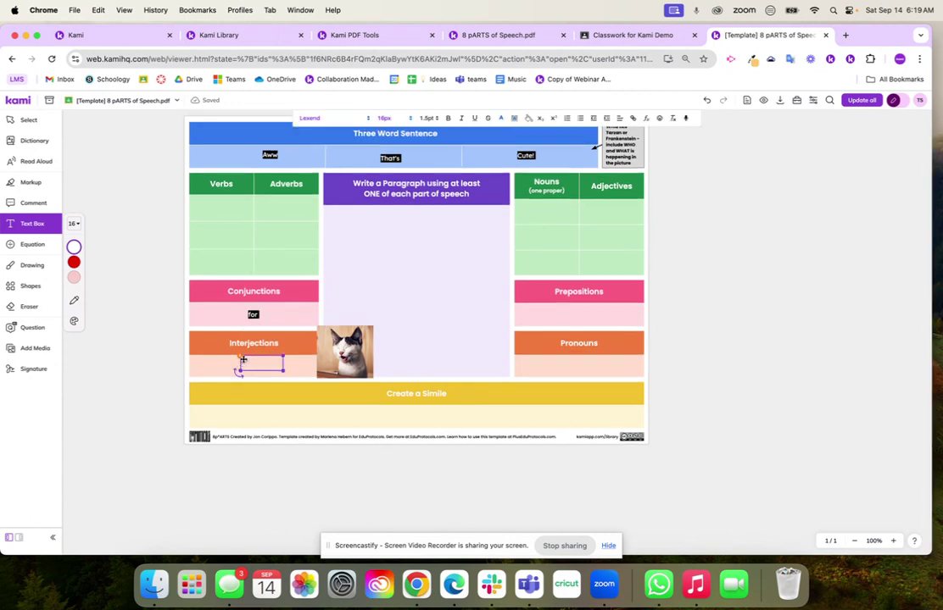
pyautogui.write('Oh no!')
pyautogui.click(591, 361)
pyautogui.click(580, 360)
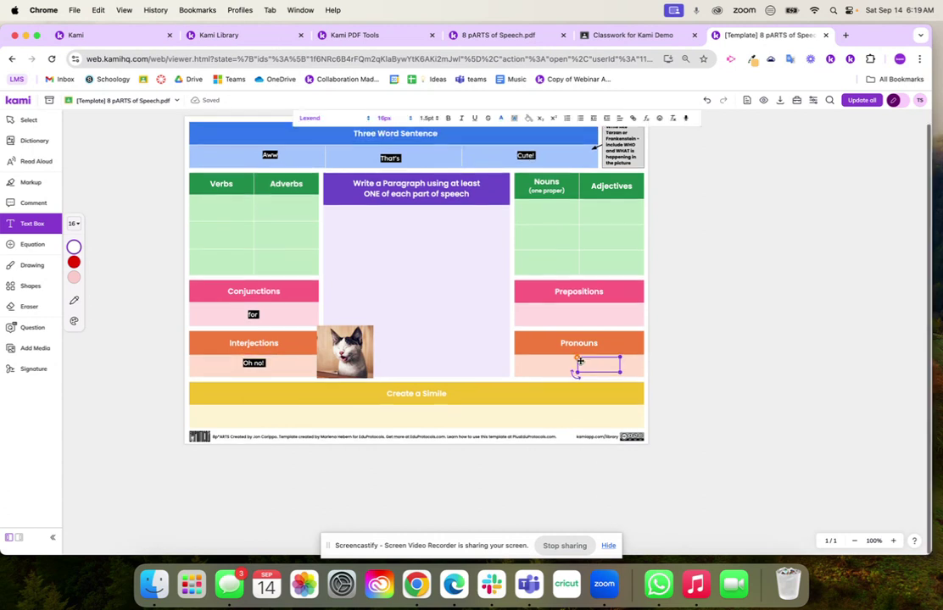
pyautogui.write('She')
pyautogui.click(581, 320)
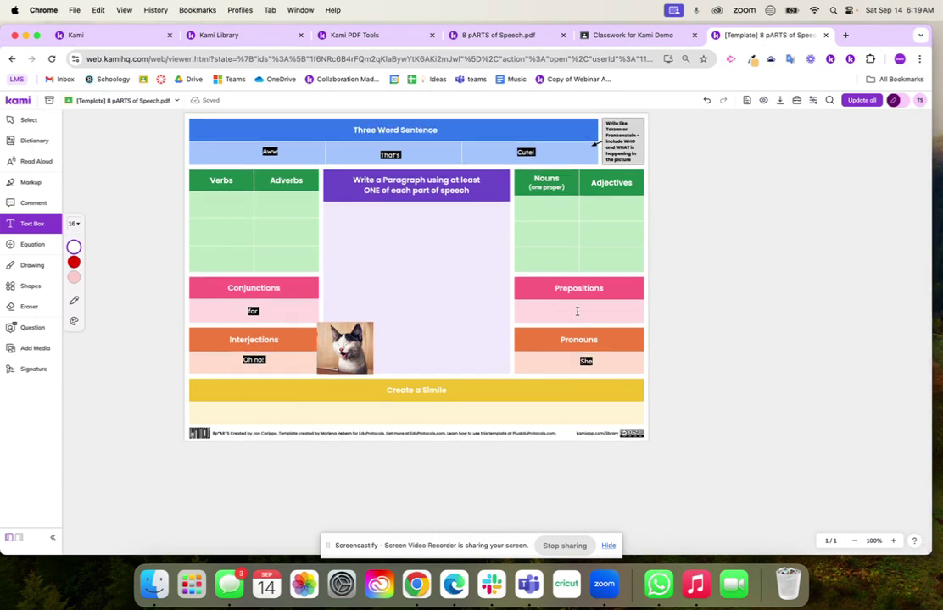
pyautogui.click(577, 312)
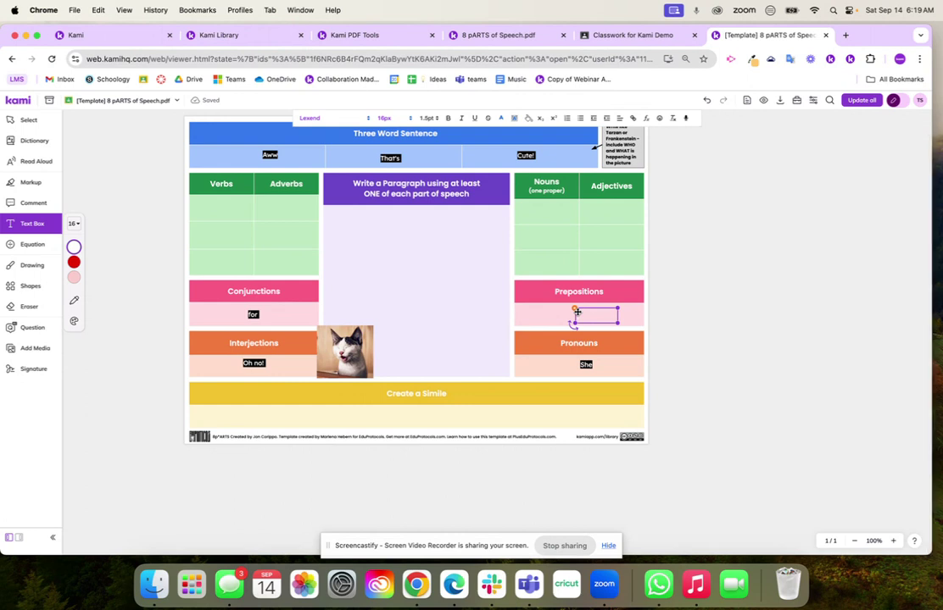
pyautogui.write('after')
pyautogui.click(225, 198)
# Step: Enter Tumble, Roll and Shove in the three Verbs rows
pyautogui.click(220, 197)
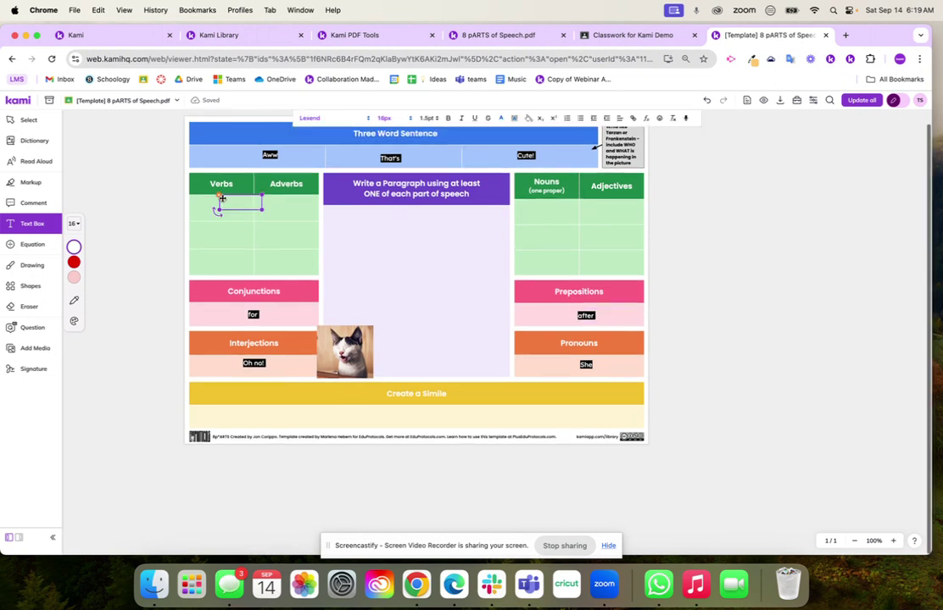
pyautogui.moveTo(219, 197); pyautogui.dragTo(200, 200)
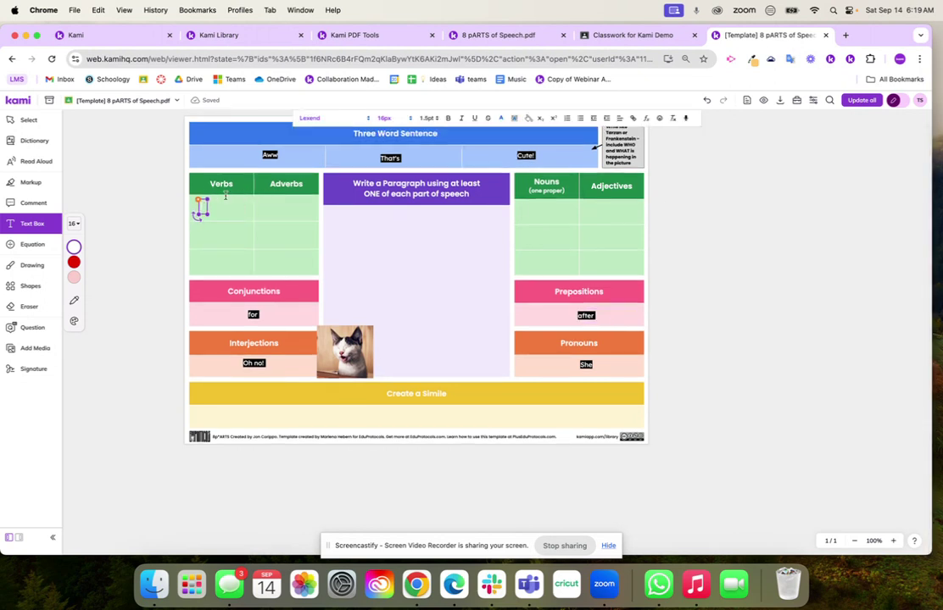
pyautogui.write('Tumble')
pyautogui.click(208, 228)
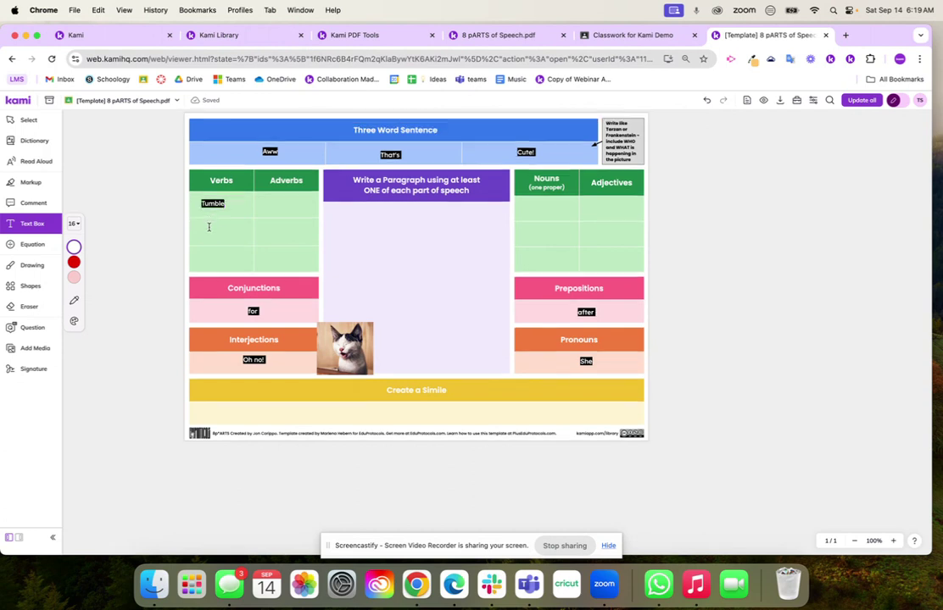
pyautogui.click(209, 227)
pyautogui.write('Roll')
pyautogui.click(198, 270)
pyautogui.click(195, 261)
pyautogui.write('Shove')
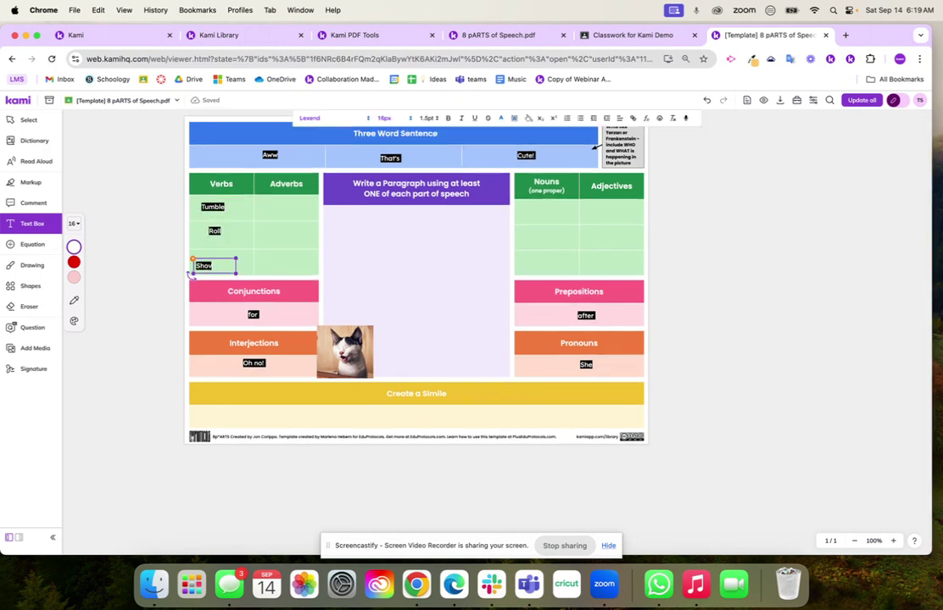
# Step: Enter Unevenly, Quickly and Annoyingly in the three Adverbs rows
pyautogui.click(263, 206)
pyautogui.write('Un')
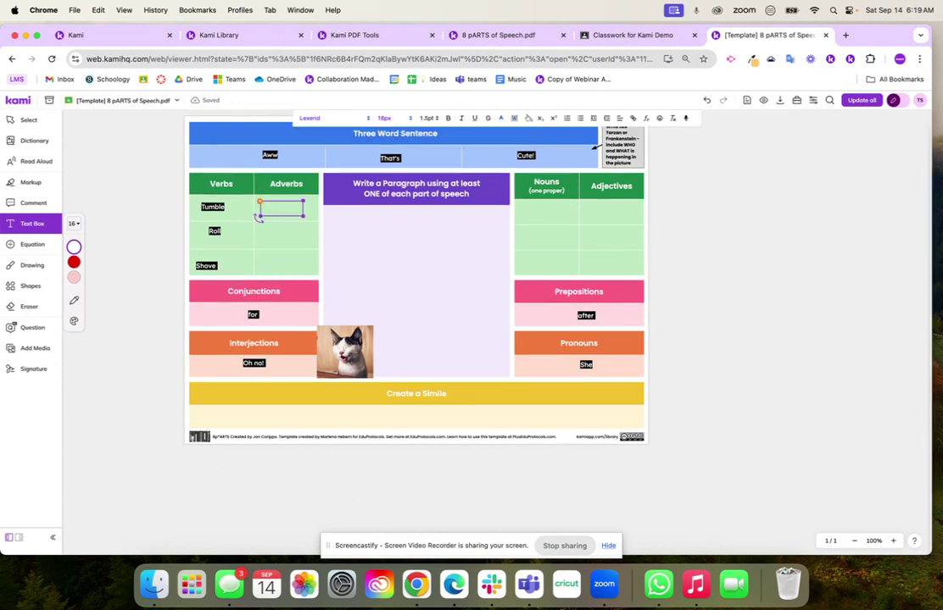
pyautogui.write('evenly')
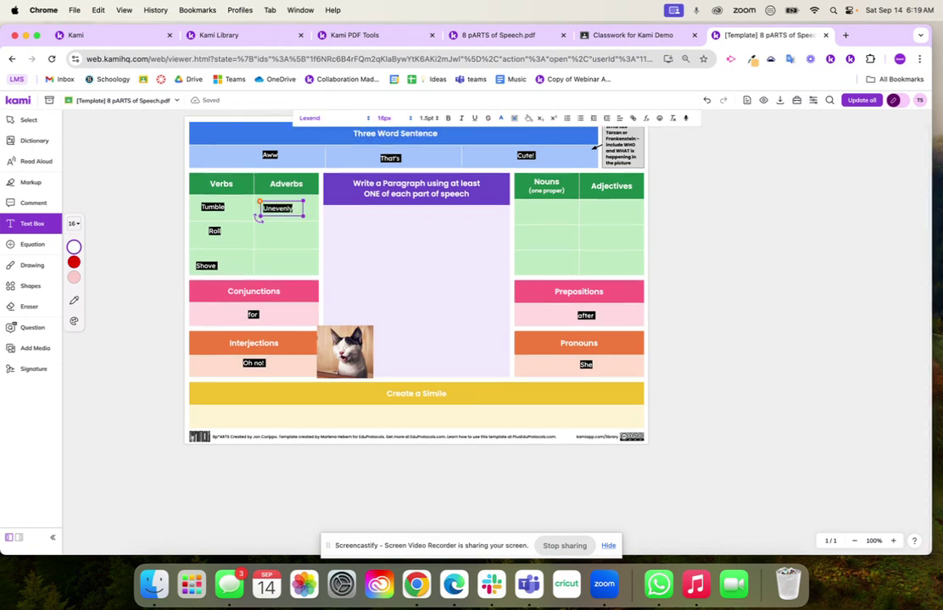
pyautogui.click(279, 227)
pyautogui.write('Quickly')
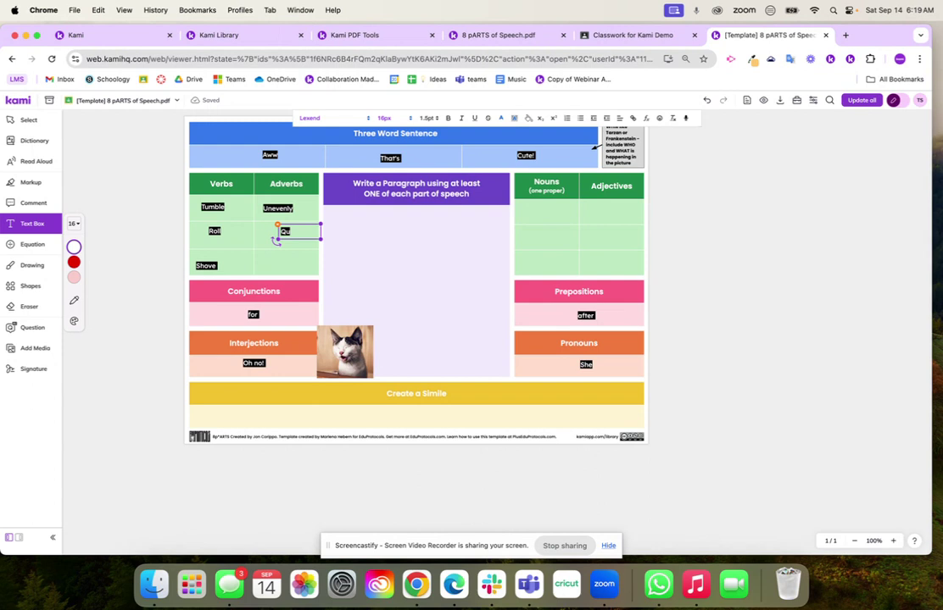
pyautogui.click(282, 262)
pyautogui.write('Ann')
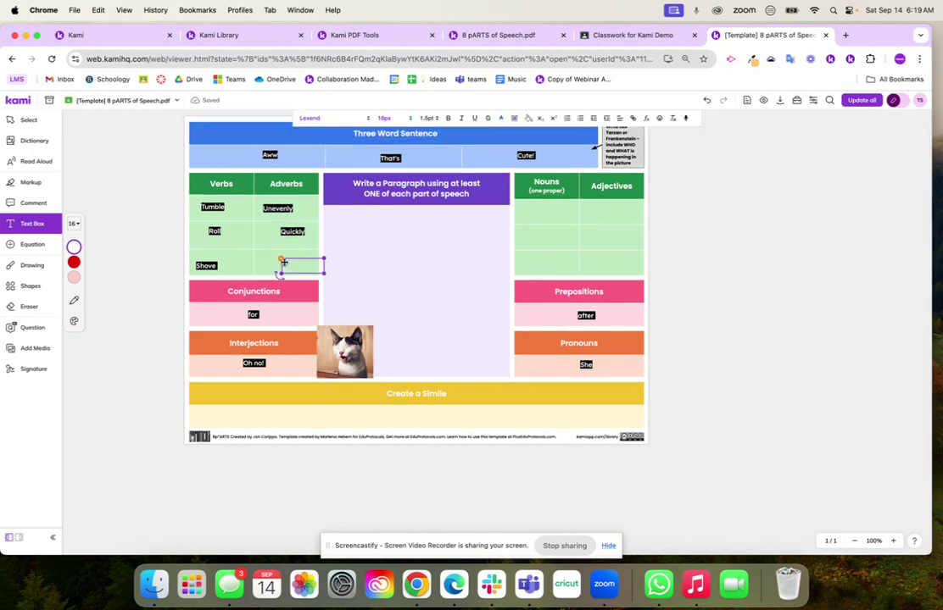
pyautogui.write('oyingly')
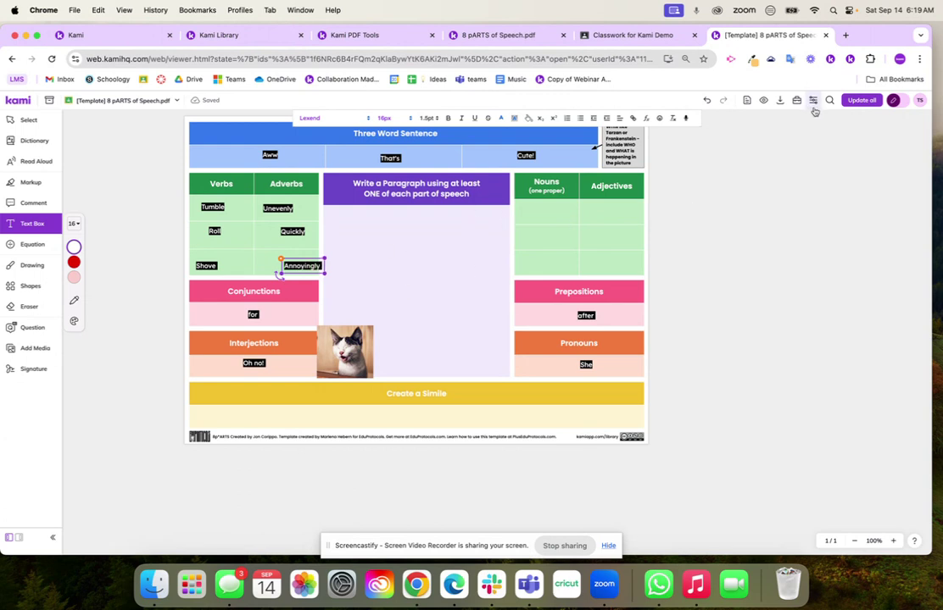
# Step: Confirm Update all to push the template words, then bring a student's copy forward
pyautogui.click(862, 100)
pyautogui.click(496, 342)
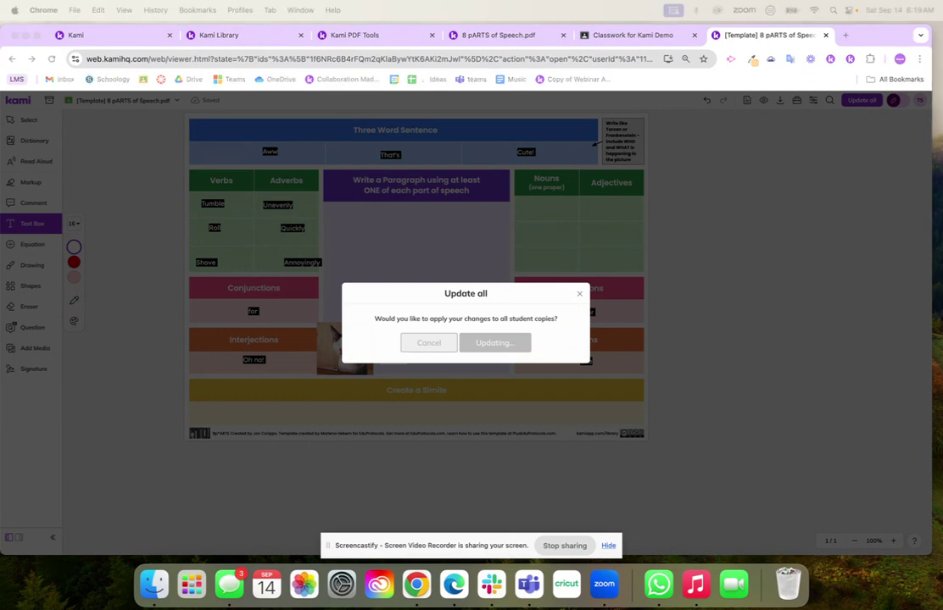
pyautogui.press('super+grave')
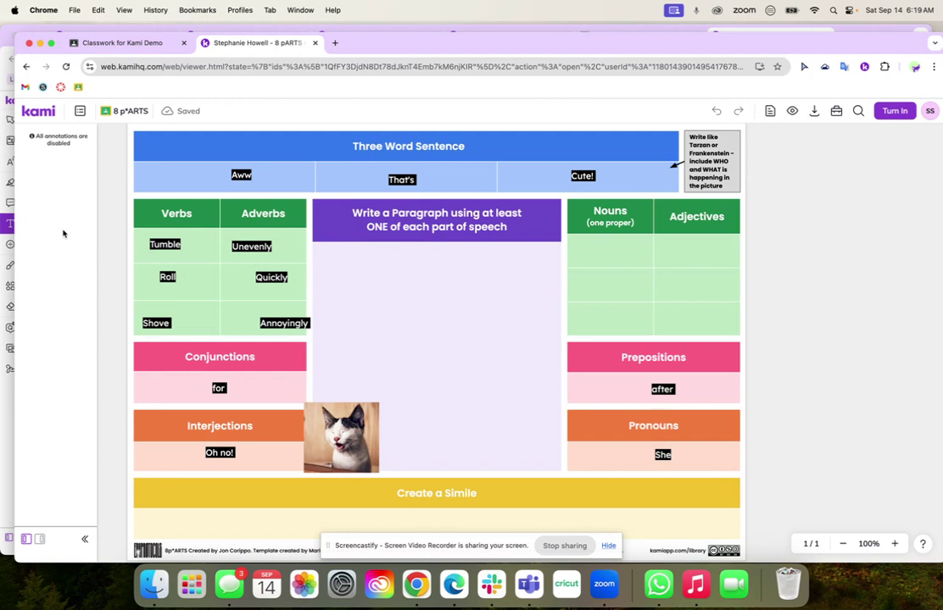
# Step: Return to the template document and open Class View of the 14 student copies
pyautogui.click(351, 28)
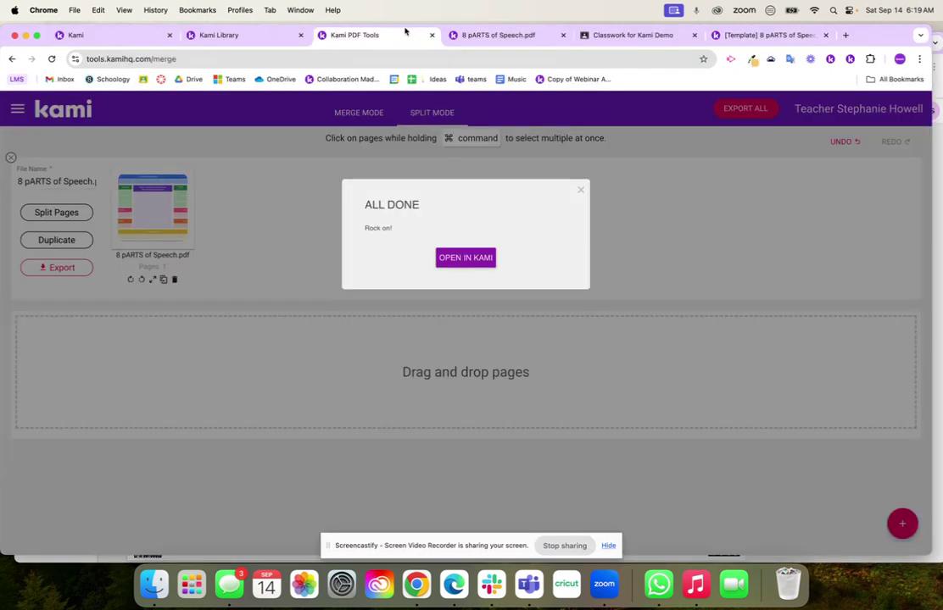
pyautogui.click(504, 35)
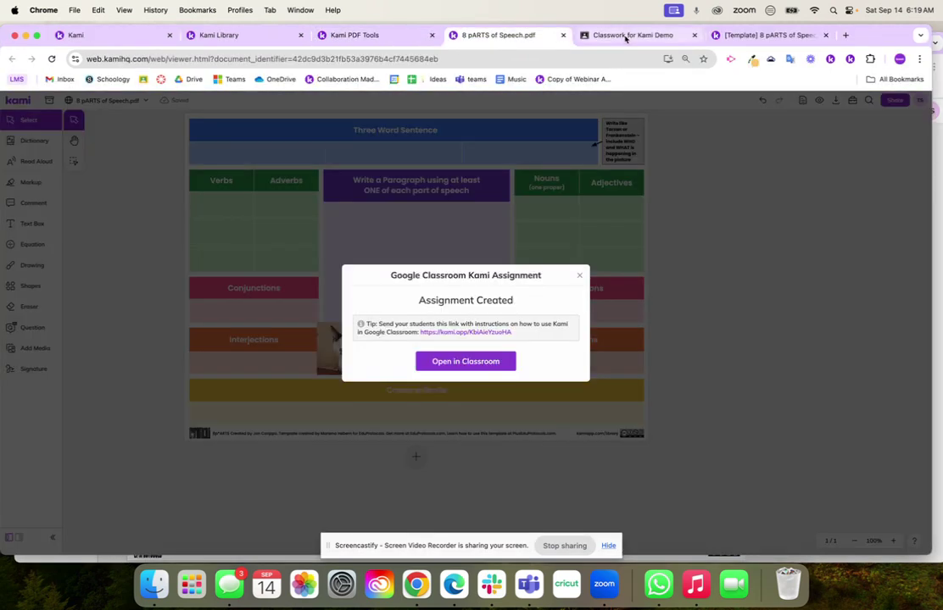
pyautogui.click(619, 35)
pyautogui.click(766, 34)
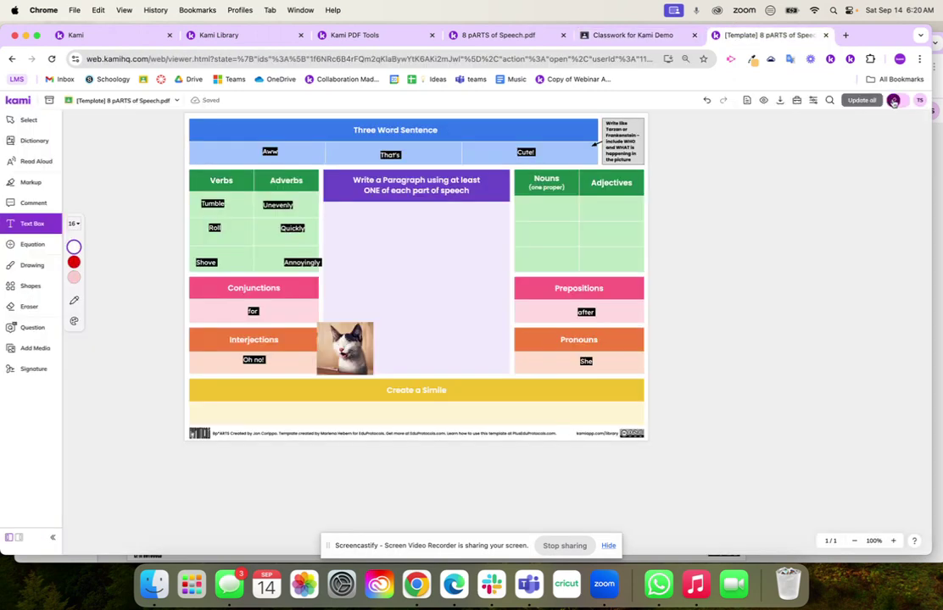
pyautogui.click(903, 101)
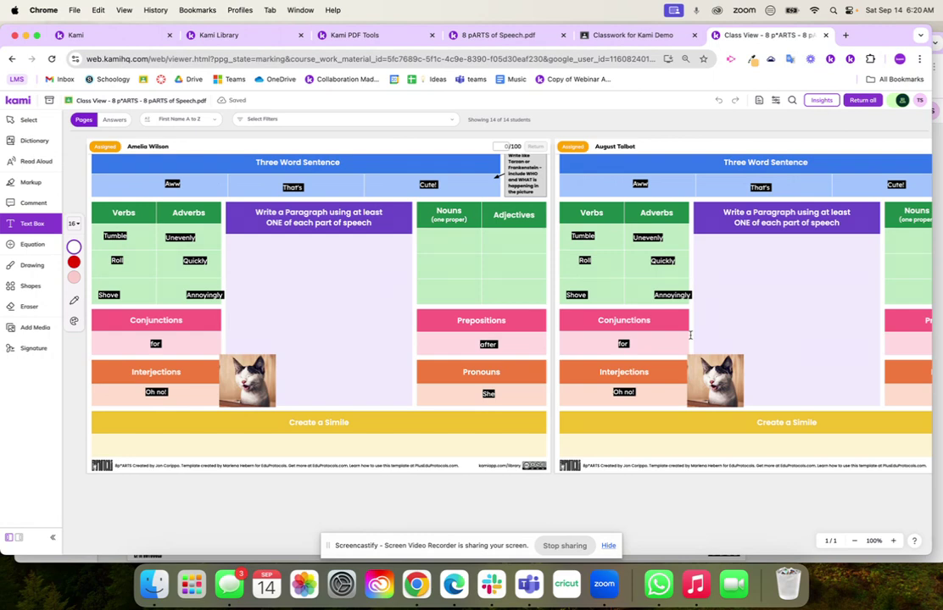
# Step: Scroll through and regenerate Class View, briefly check the student's window, then come back
pyautogui.hscroll(10, 651, 317)
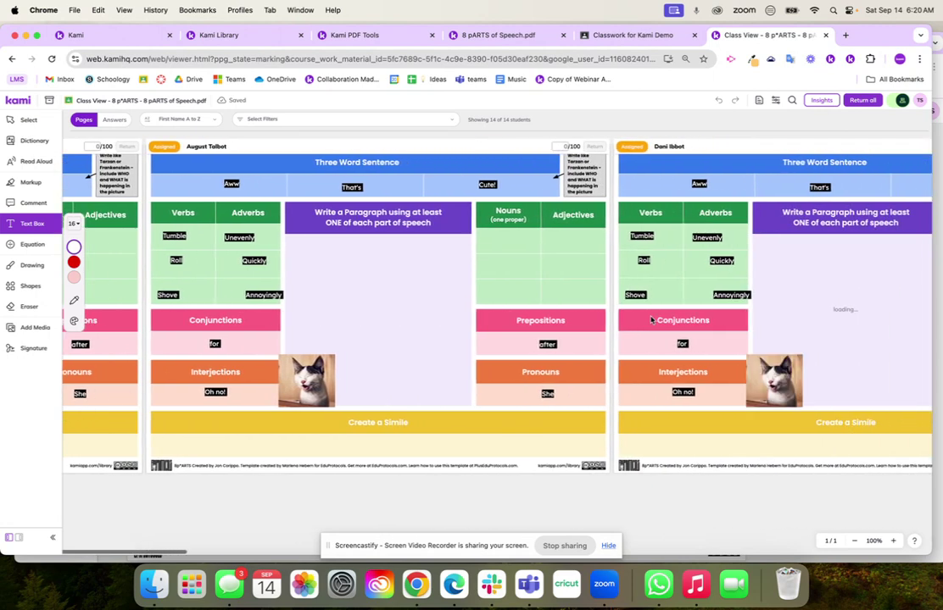
pyautogui.hscroll(20, 651, 318)
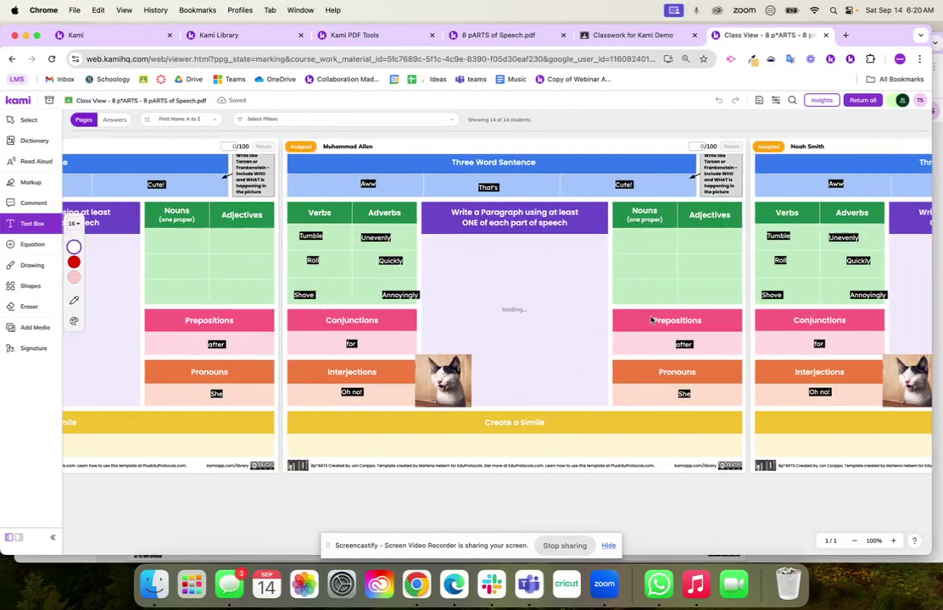
pyautogui.hscroll(20, 651, 320)
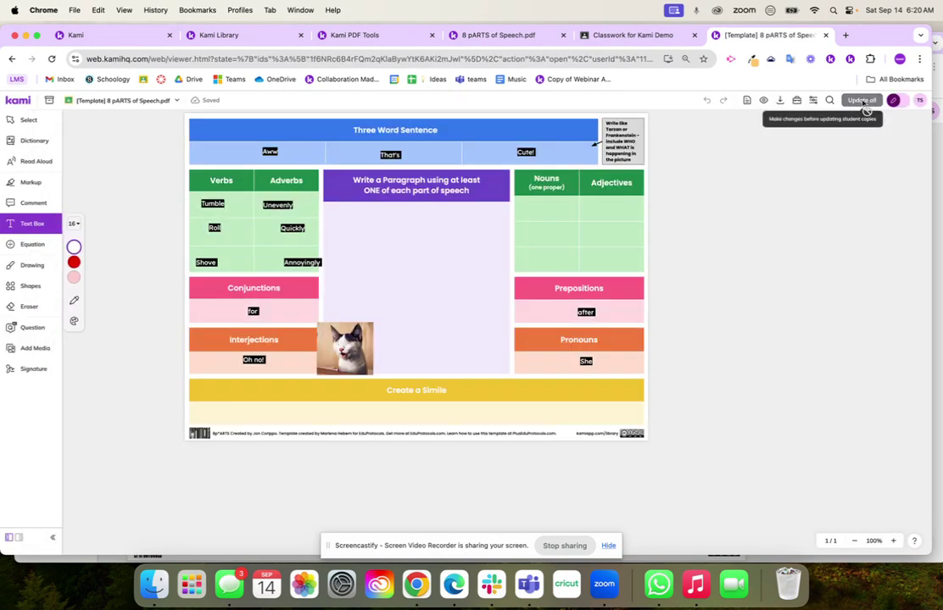
pyautogui.click(901, 100)
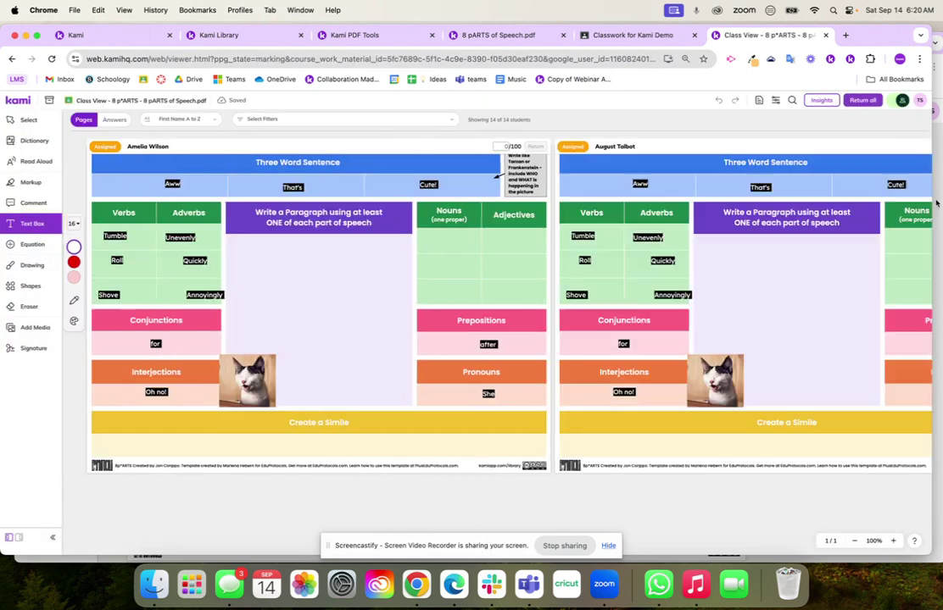
pyautogui.click(936, 204)
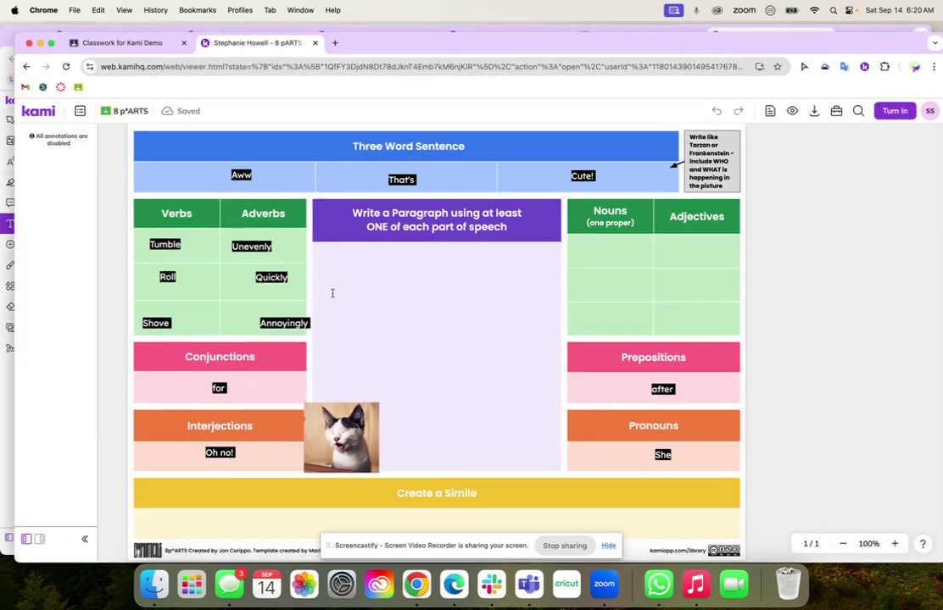
pyautogui.click(9, 200)
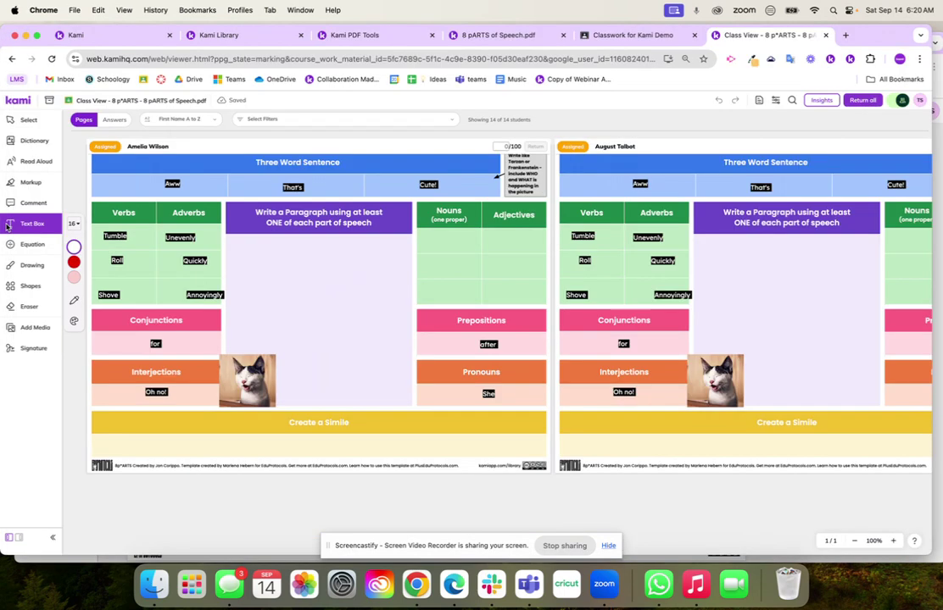
# Step: Turn All On for tools and support features in the assignment's Feature Control
pyautogui.click(776, 103)
pyautogui.click(767, 125)
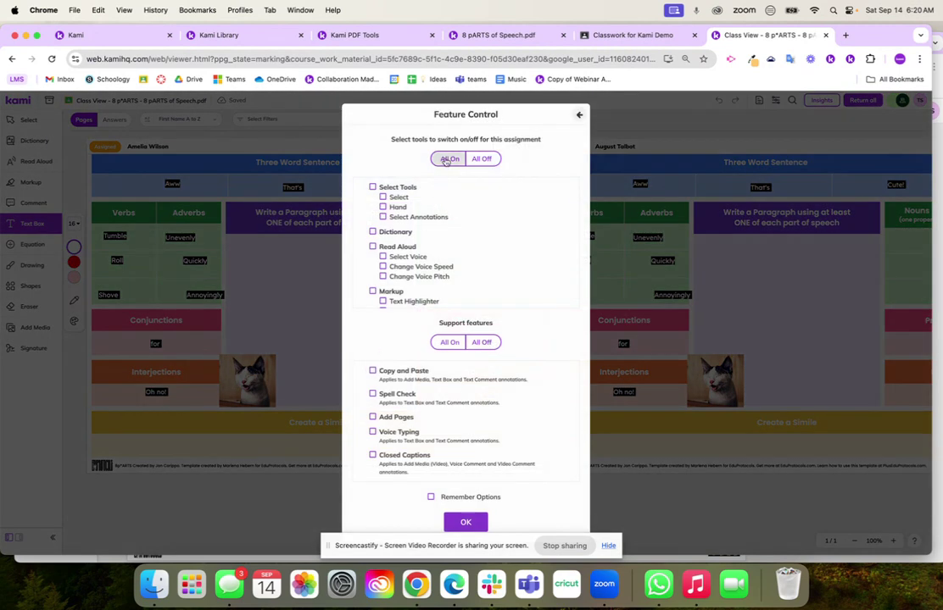
pyautogui.click(447, 161)
pyautogui.click(447, 160)
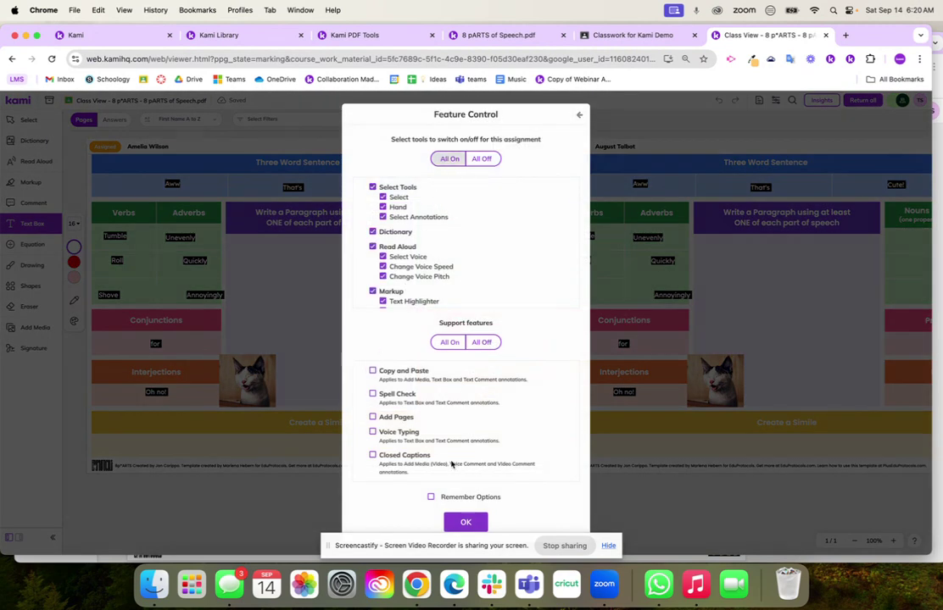
pyautogui.click(450, 341)
pyautogui.click(466, 523)
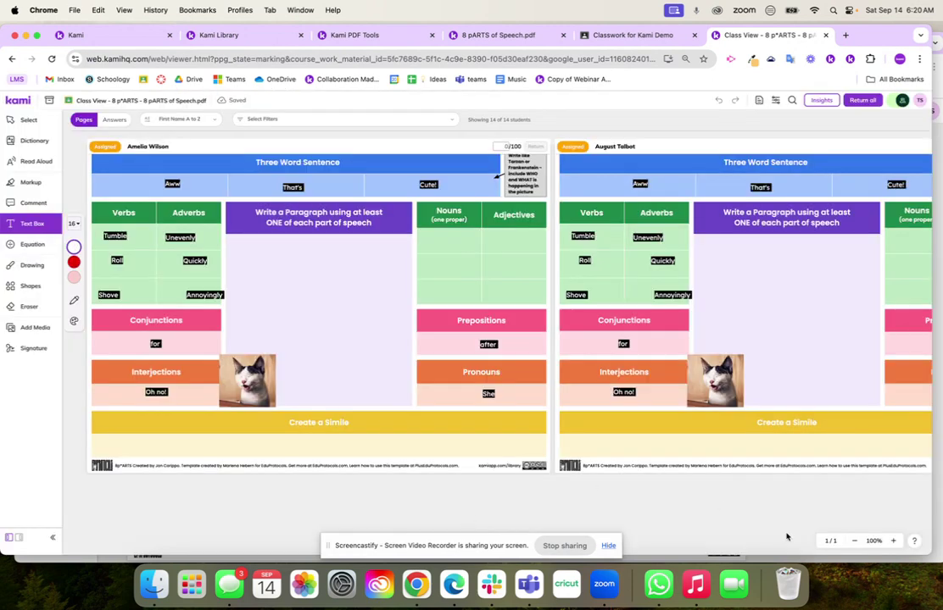
# Step: As the student, type 'Write their story using the' at the paragraph area's top-left
pyautogui.press('super+grave')
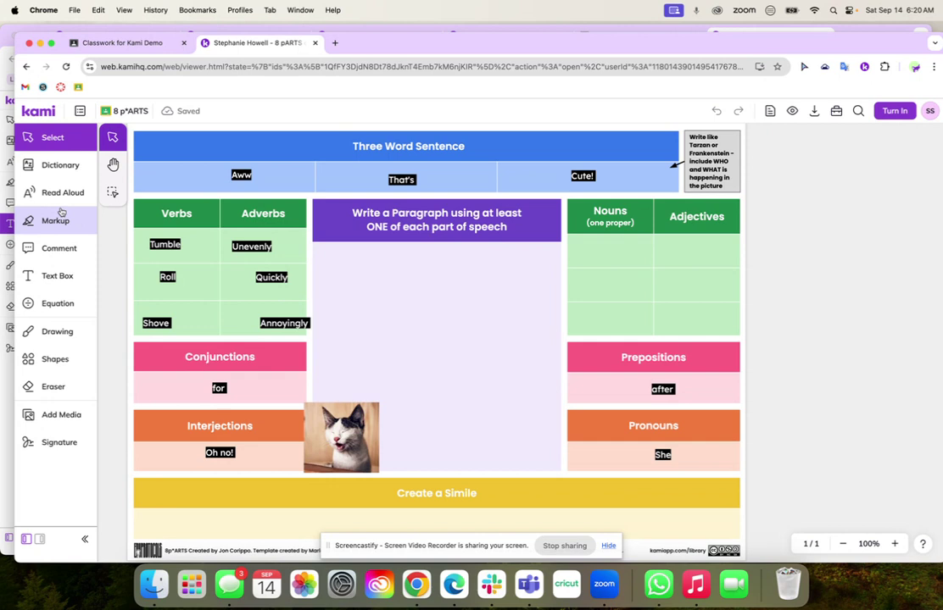
pyautogui.click(61, 276)
pyautogui.click(344, 266)
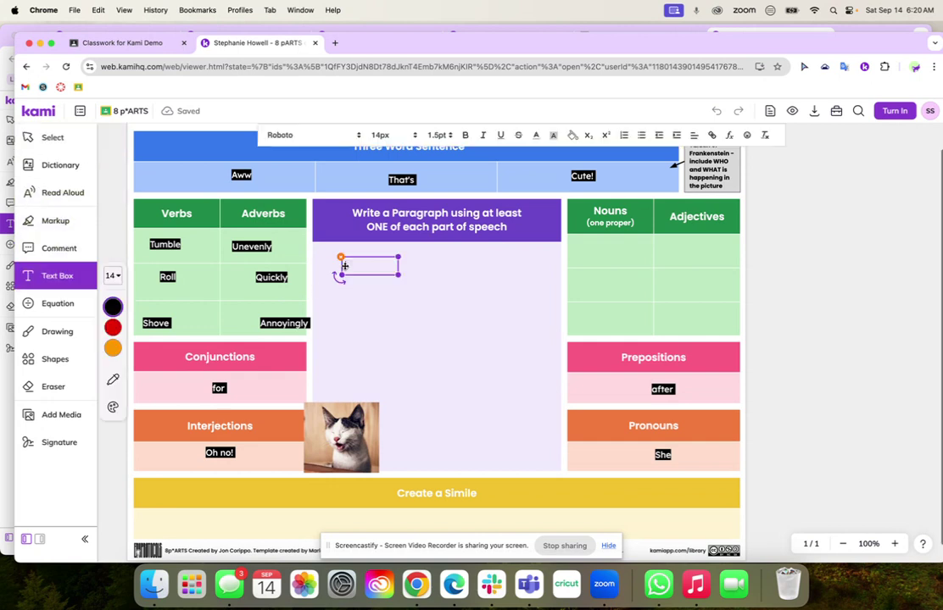
pyautogui.write('Write their')
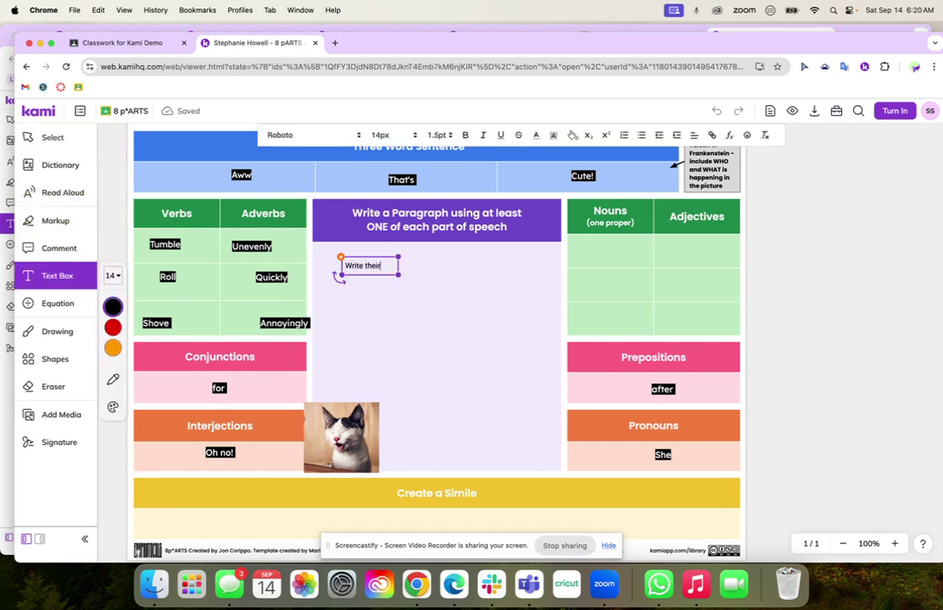
pyautogui.write(' story using the')
pyautogui.moveTo(411, 257); pyautogui.dragTo(391, 252)
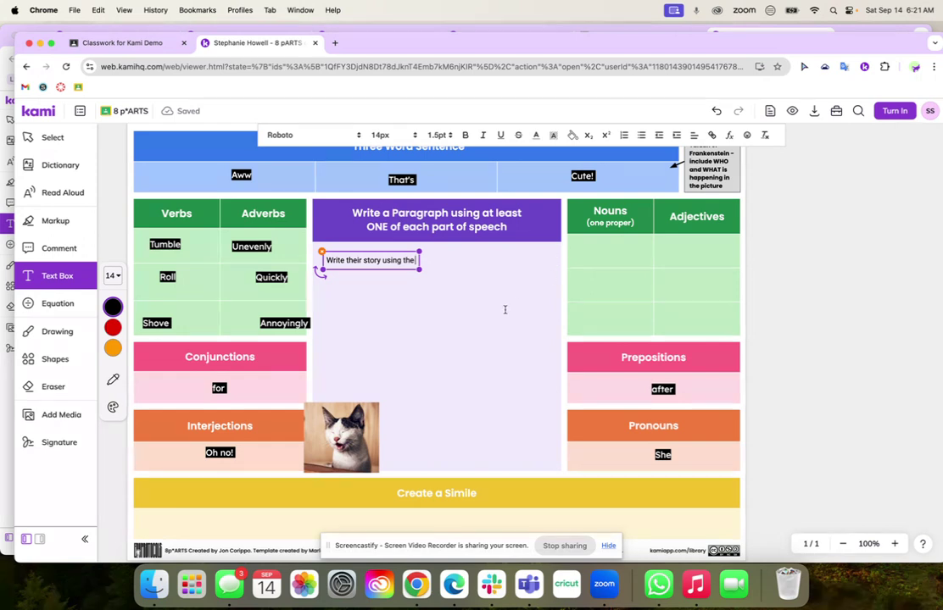
pyautogui.scroll(-1, 502, 301)
pyautogui.scroll(3, 503, 301)
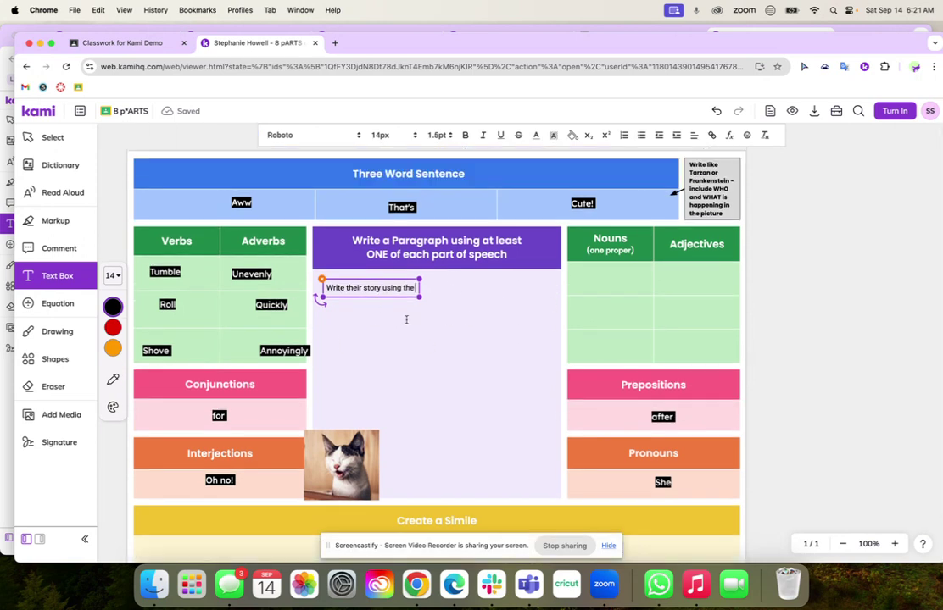
pyautogui.click(373, 30)
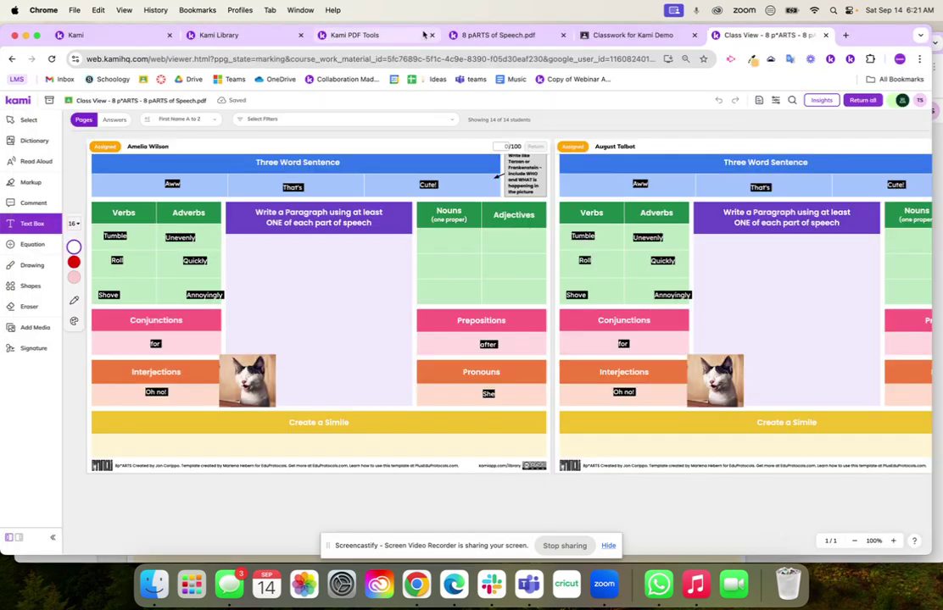
# Step: Scroll to the student's card and drop a heart sticker on their paragraph
pyautogui.hscroll(5, 406, 320)
pyautogui.hscroll(15, 406, 320)
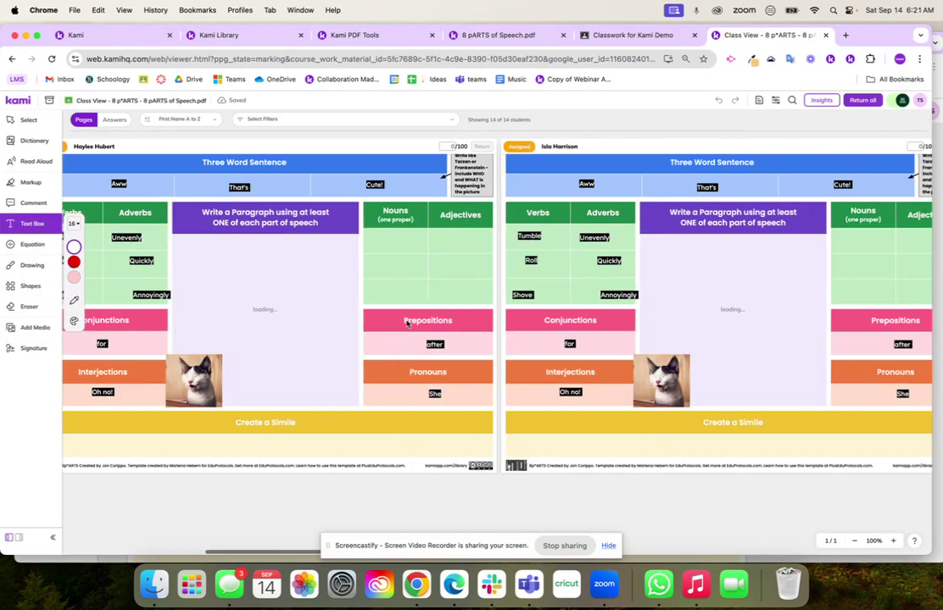
pyautogui.hscroll(15, 406, 322)
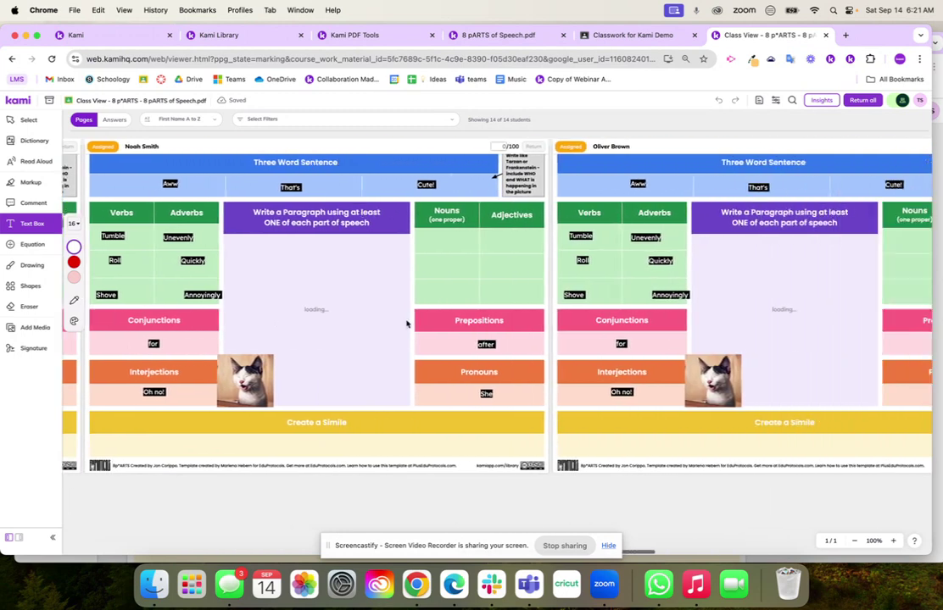
pyautogui.hscroll(15, 406, 322)
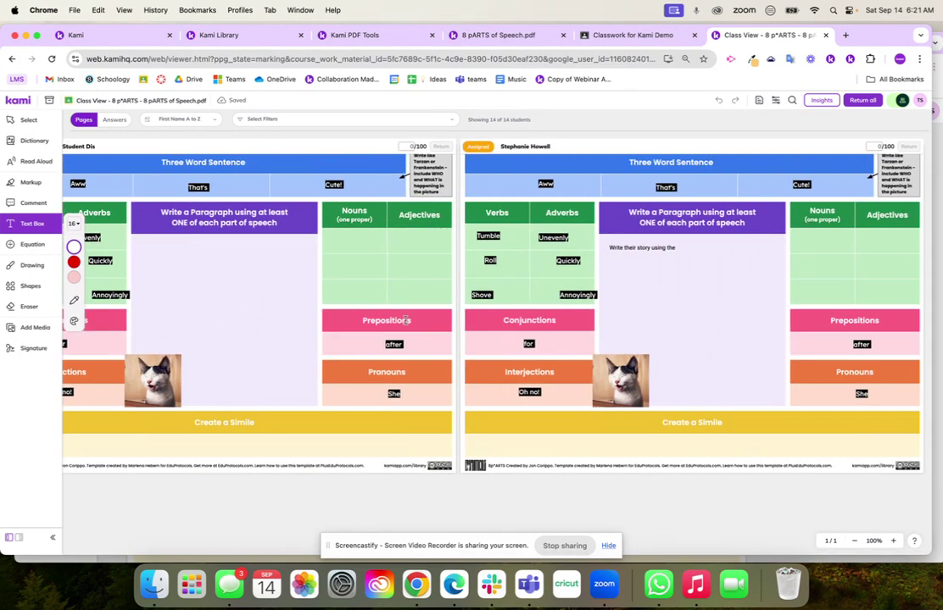
pyautogui.click(35, 328)
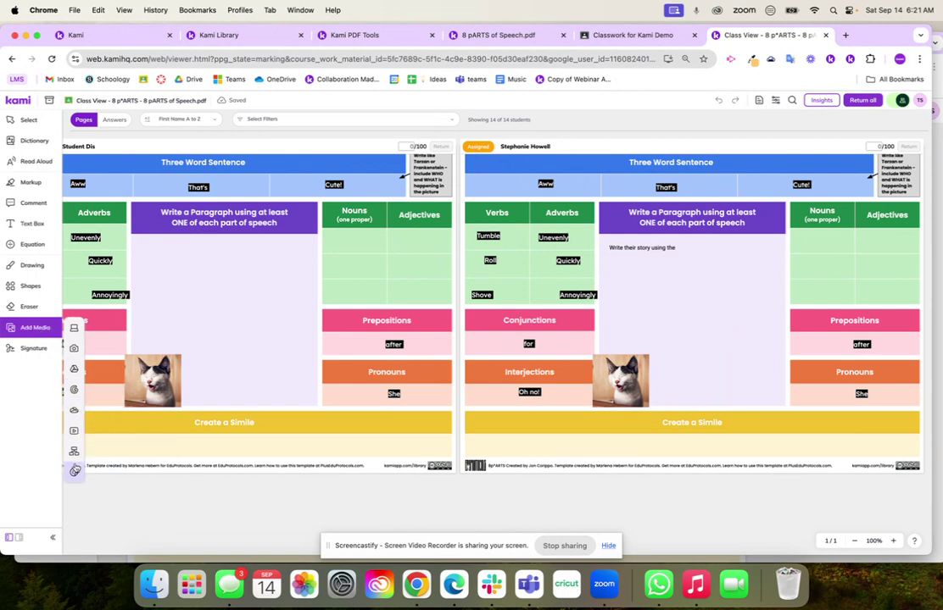
pyautogui.click(74, 471)
pyautogui.click(164, 382)
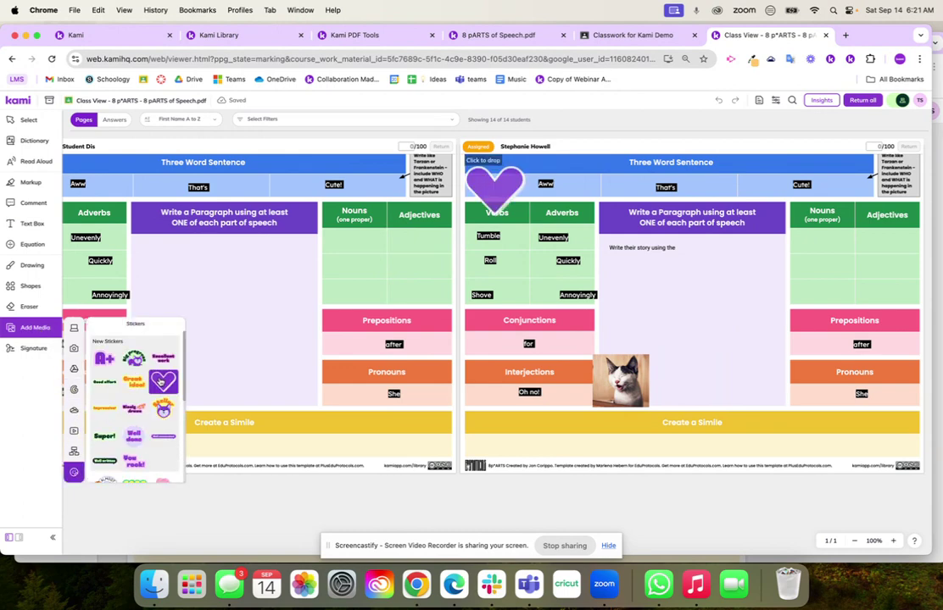
pyautogui.click(600, 224)
pyautogui.hscroll(5, 151, 238)
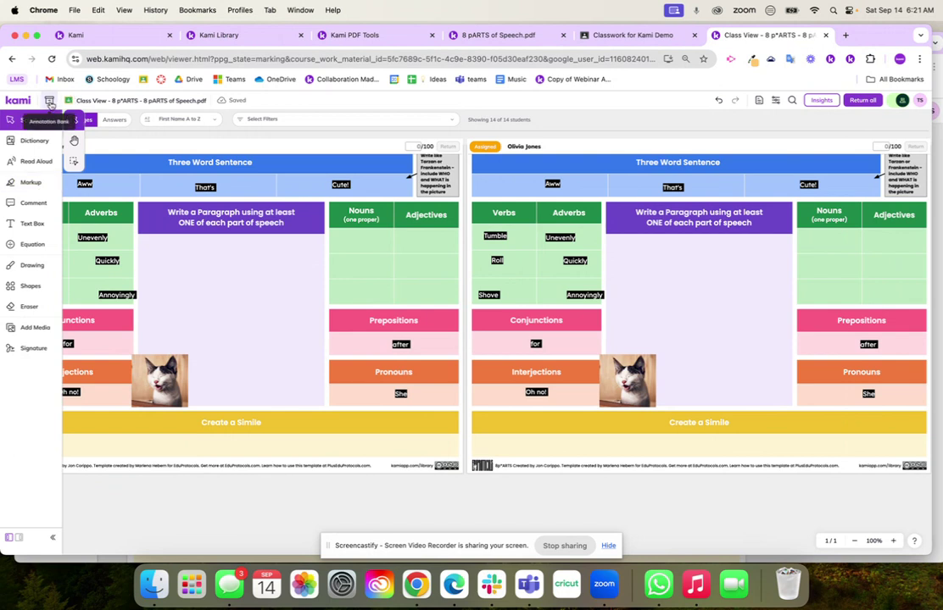
pyautogui.click(50, 100)
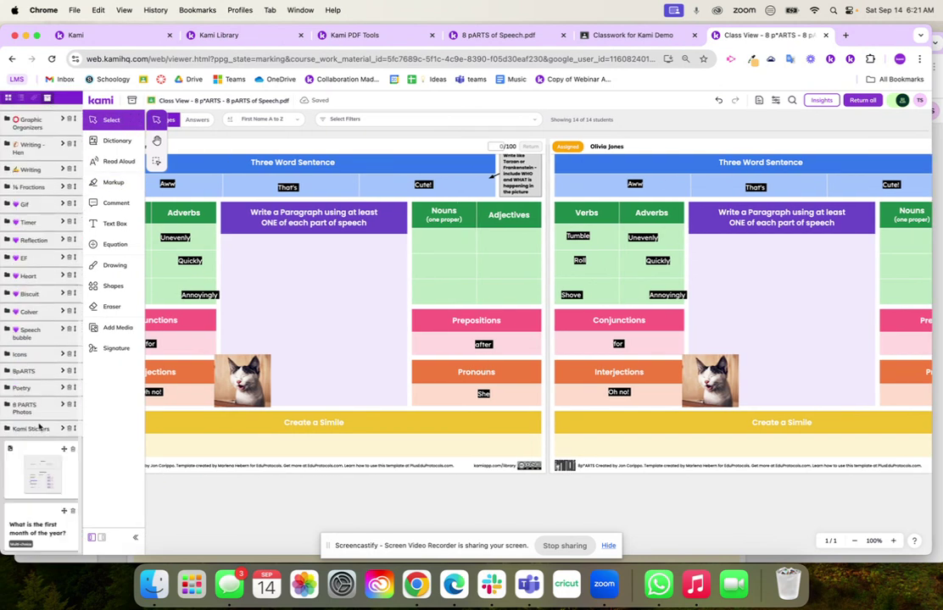
# Step: Drag the Nouns chart and Descriptive Adjectives chart from the 8pARTS folder onto student pages
pyautogui.click(61, 371)
pyautogui.moveTo(41, 419); pyautogui.dragTo(724, 272)
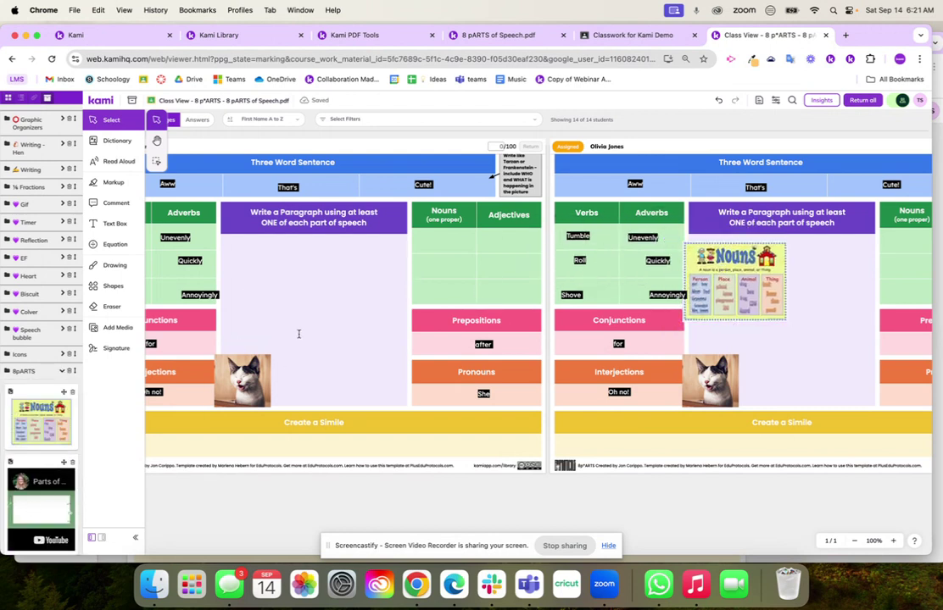
pyautogui.moveTo(41, 505); pyautogui.dragTo(403, 364)
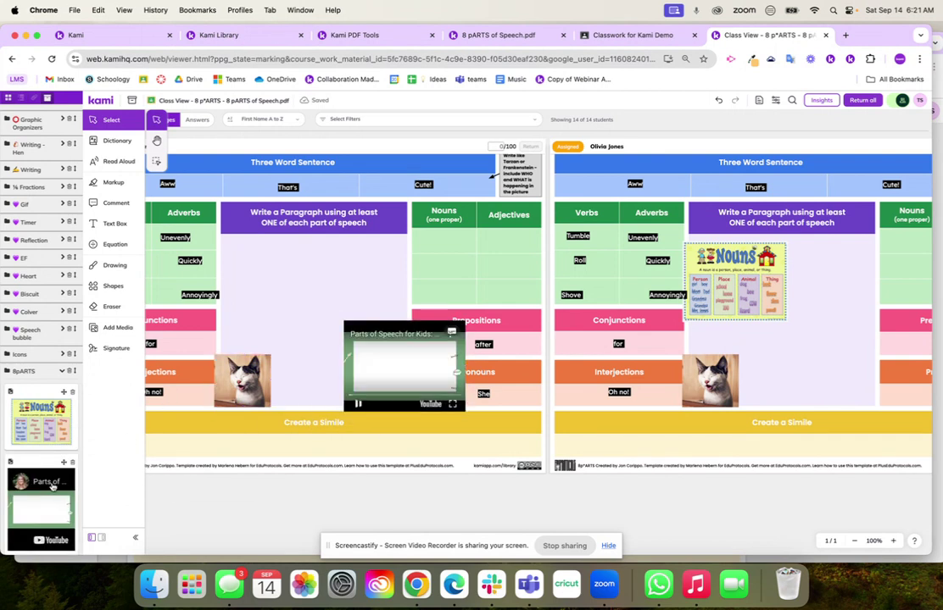
pyautogui.scroll(-3, 51, 492)
pyautogui.scroll(-3, 51, 492)
pyautogui.moveTo(40, 367)
pyautogui.mouseDown()
pyautogui.moveTo(644, 336)
pyautogui.moveTo(687, 362)
pyautogui.moveTo(612, 347)
pyautogui.moveTo(615, 329)
pyautogui.moveTo(709, 408)
pyautogui.moveTo(867, 311)
pyautogui.mouseUp()
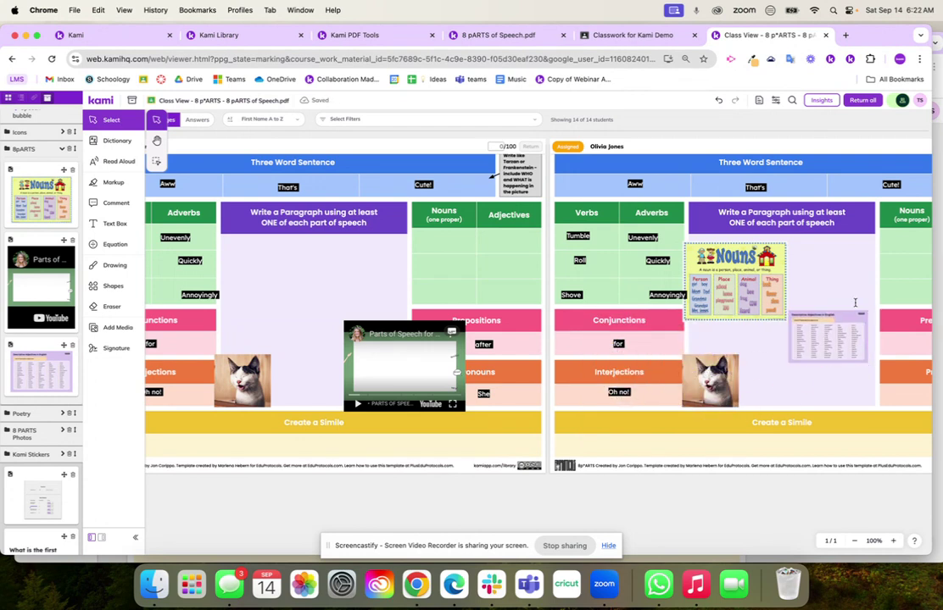
pyautogui.moveTo(817, 334); pyautogui.dragTo(846, 382)
# Step: Delete the Descriptive Adjectives image, keeping the Nouns chart, and close the Annotation Bank
pyautogui.click(735, 287)
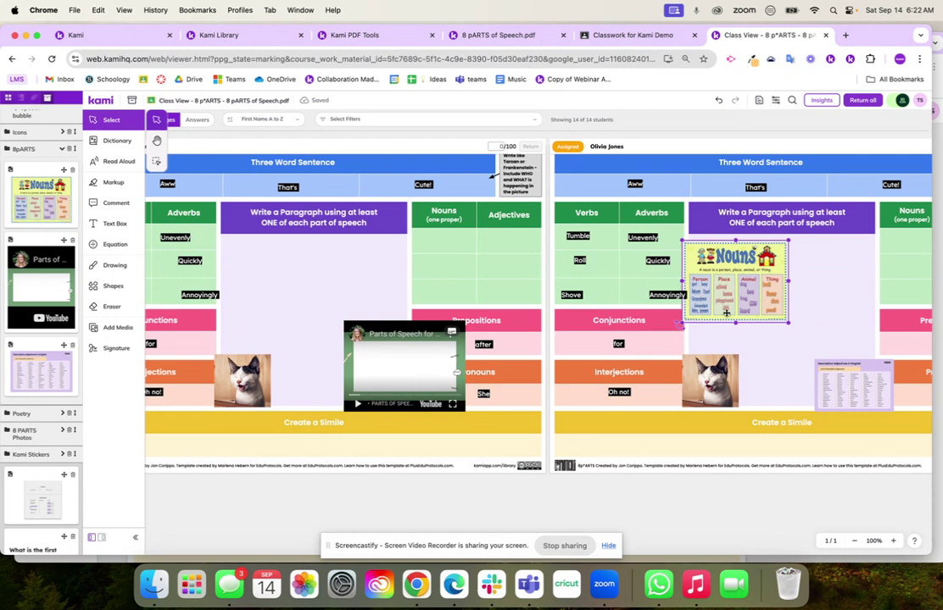
pyautogui.click(824, 377)
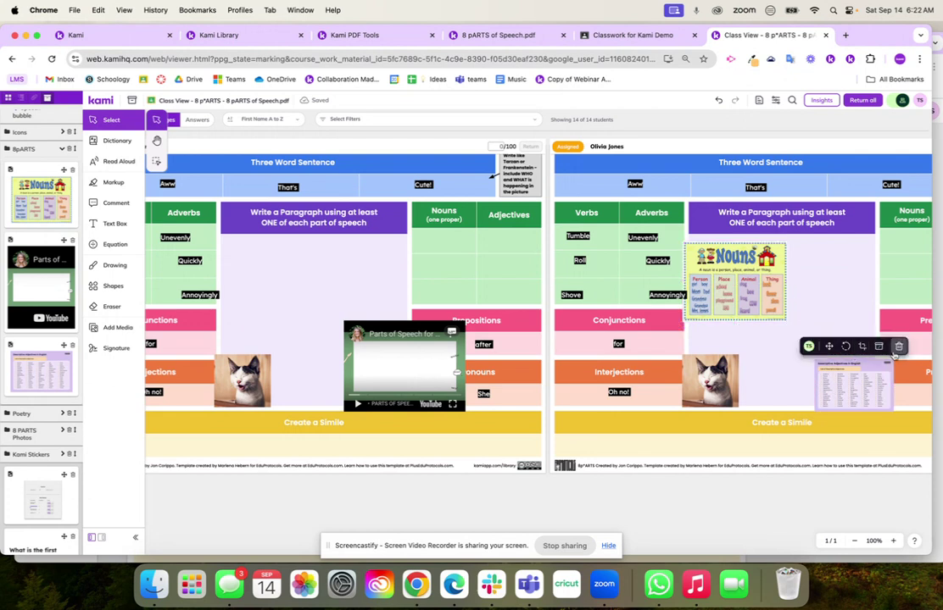
pyautogui.click(899, 346)
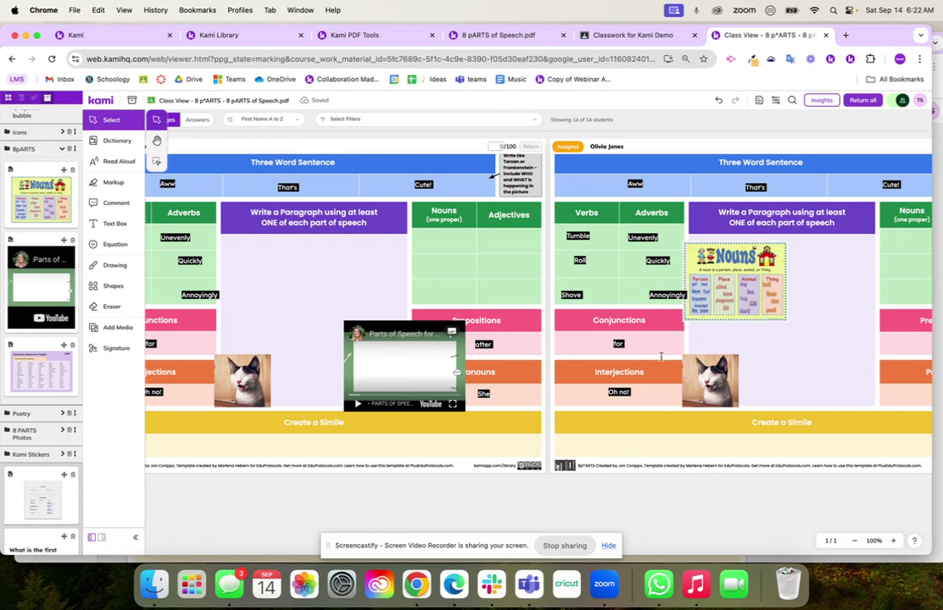
pyautogui.hscroll(10, 660, 357)
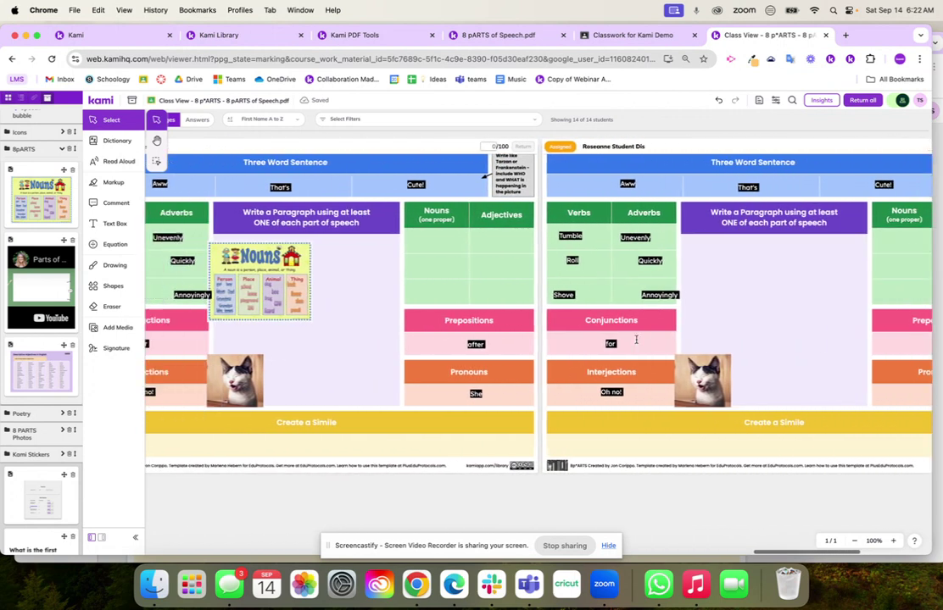
pyautogui.hscroll(-2, 509, 322)
pyautogui.click(284, 285)
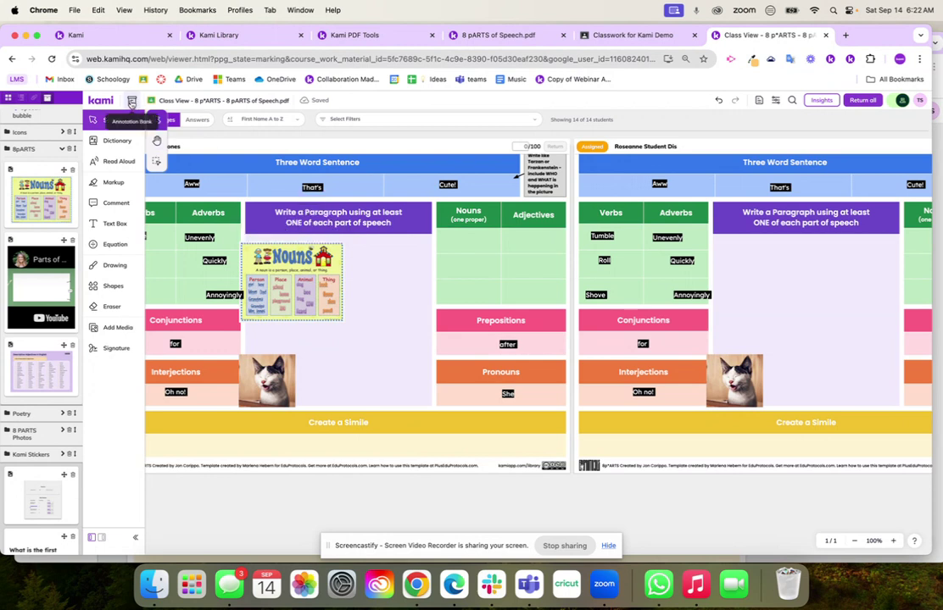
pyautogui.click(131, 101)
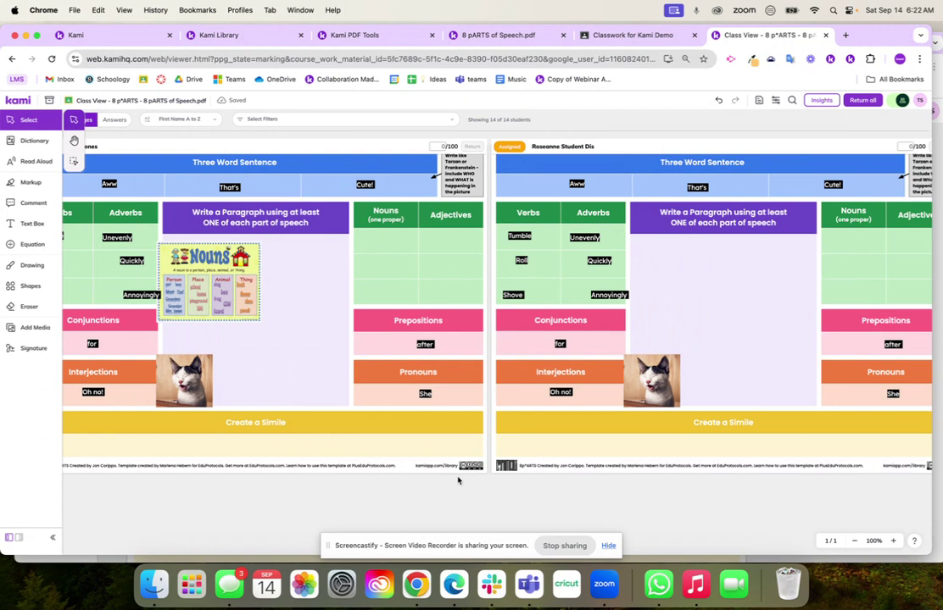